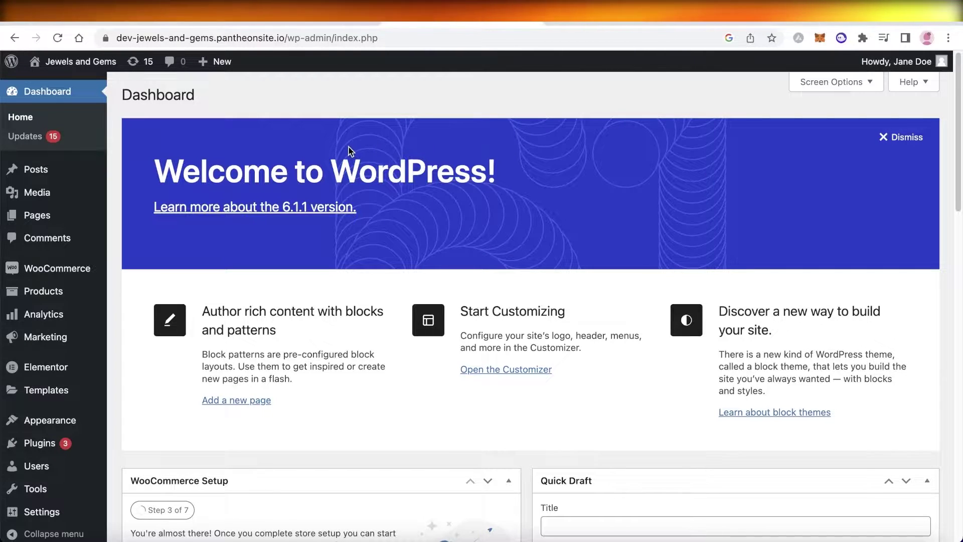
Visit the store's /shop/ page, which lists the Emerald Ring at $40.00.
scroll(350, 150, down, 3)
mouse_move(75, 61)
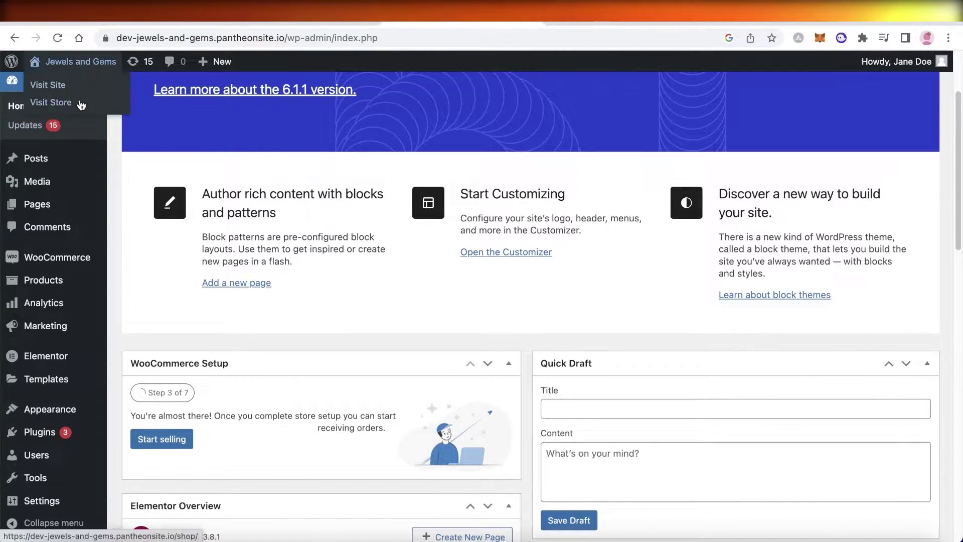
click(60, 102)
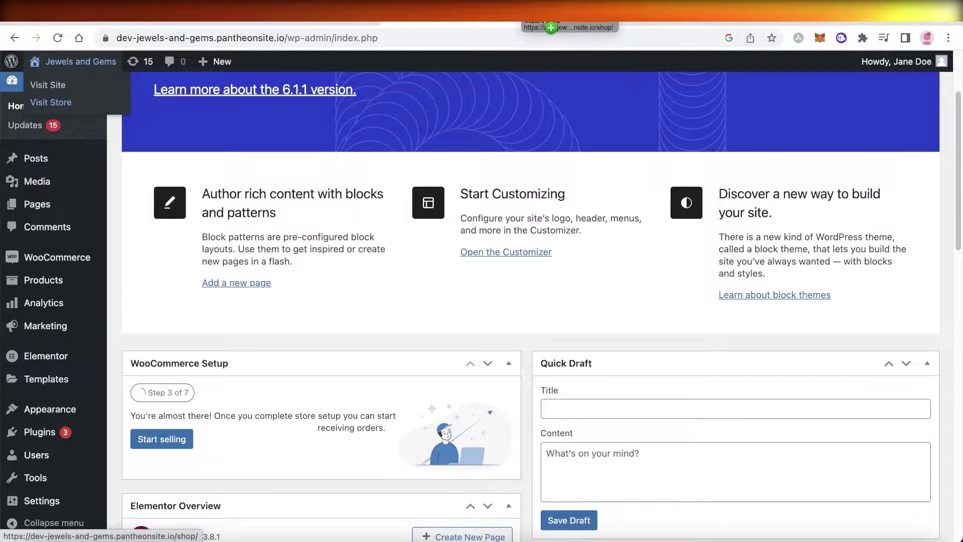
key(super+bracketleft)
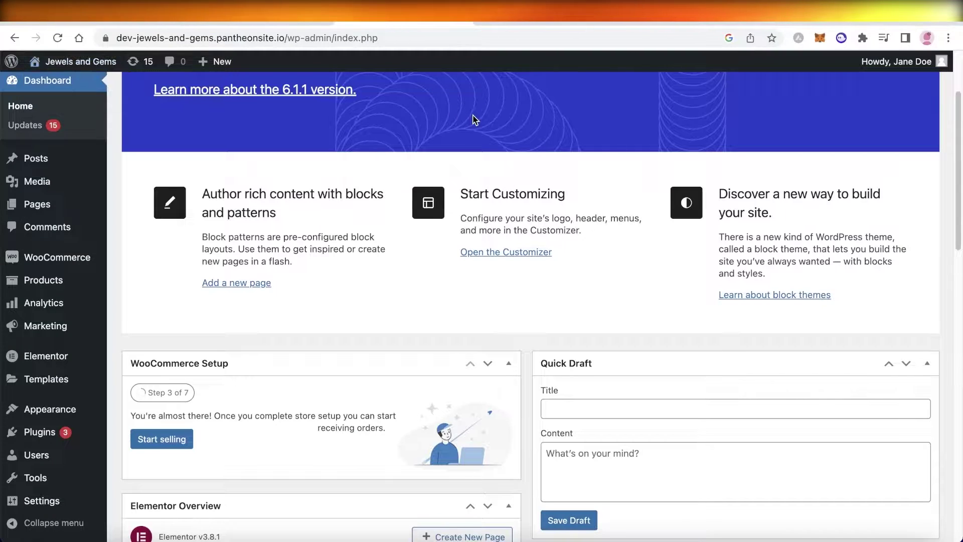
scroll(477, 117, up, 3)
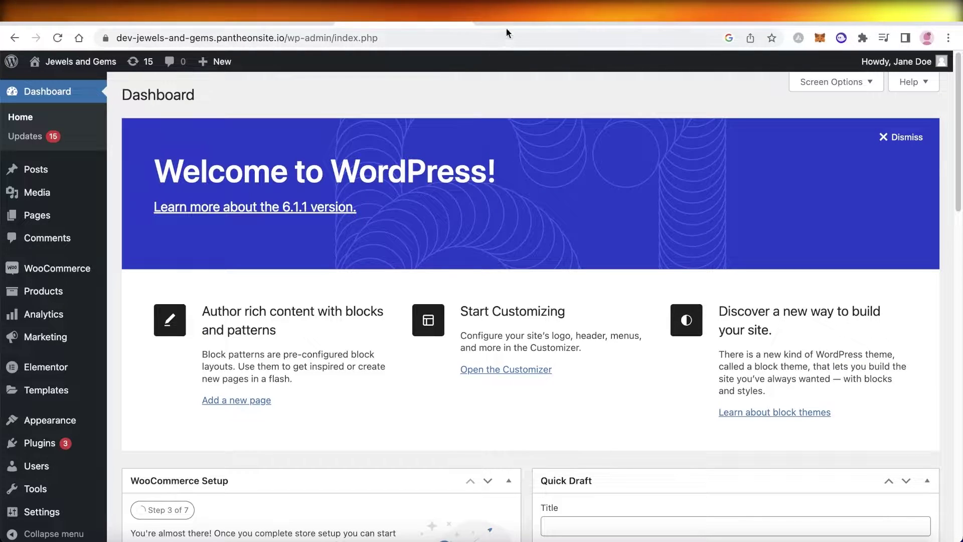
key(super+bracketright)
scroll(517, 166, down, 5)
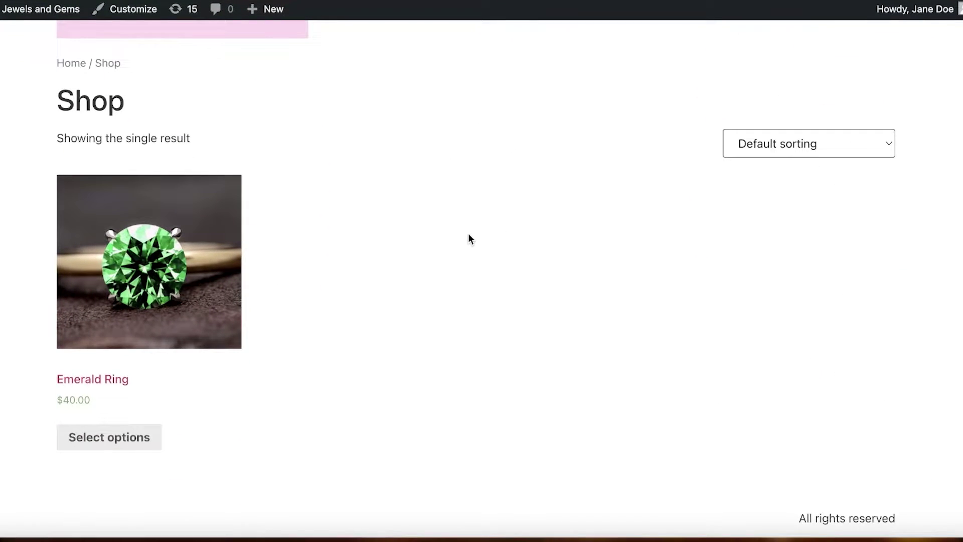
Leave the Emerald Ring shop page and go back to the WordPress admin Dashboard.
scroll(474, 194, up, 5)
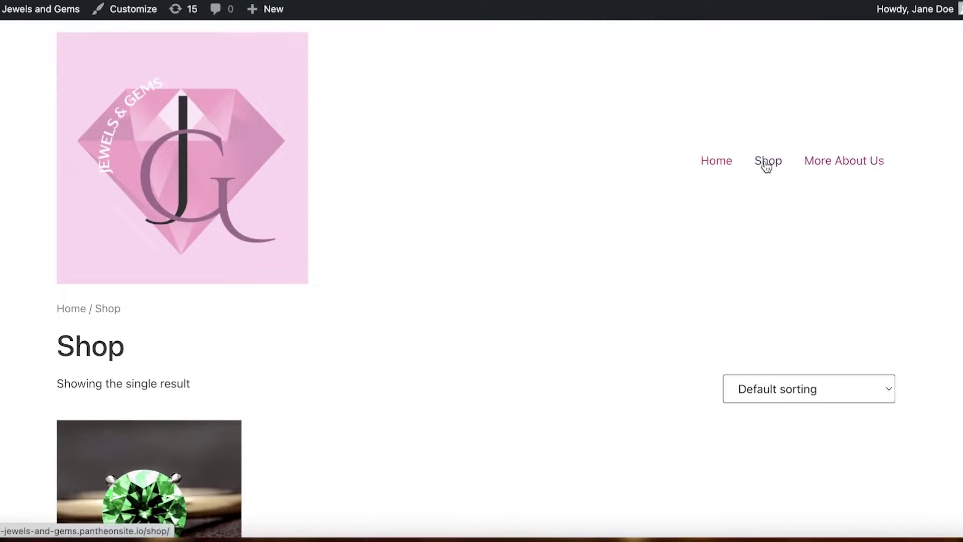
scroll(765, 166, down, 5)
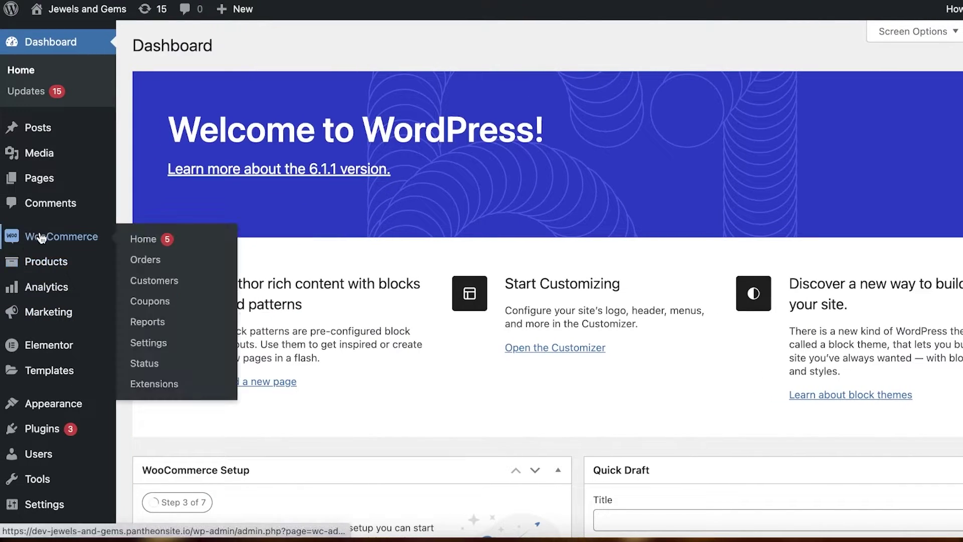
Go via WooCommerce Home to All Products and filter the list to Uncategorized.
click(42, 238)
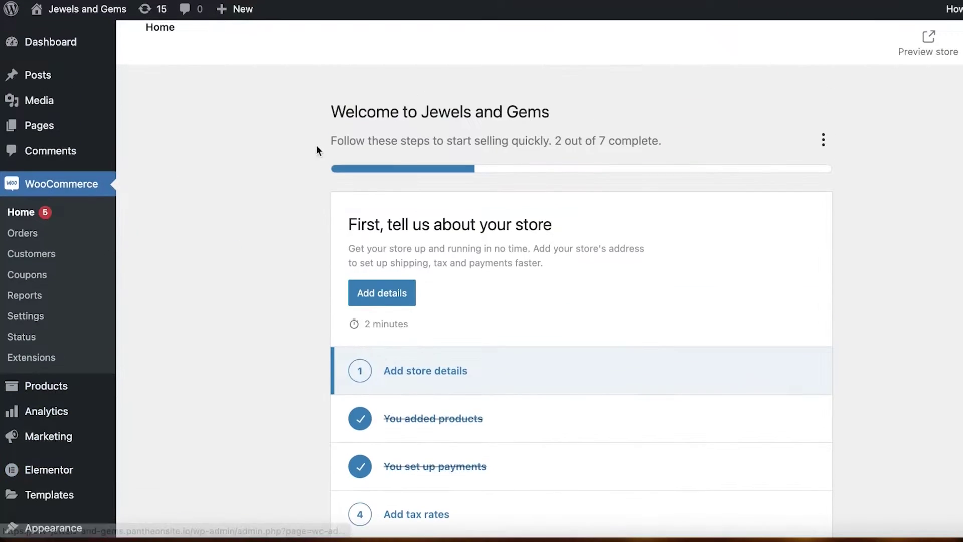
scroll(311, 160, down, 5)
scroll(305, 180, down, 4)
scroll(76, 243, up, 4)
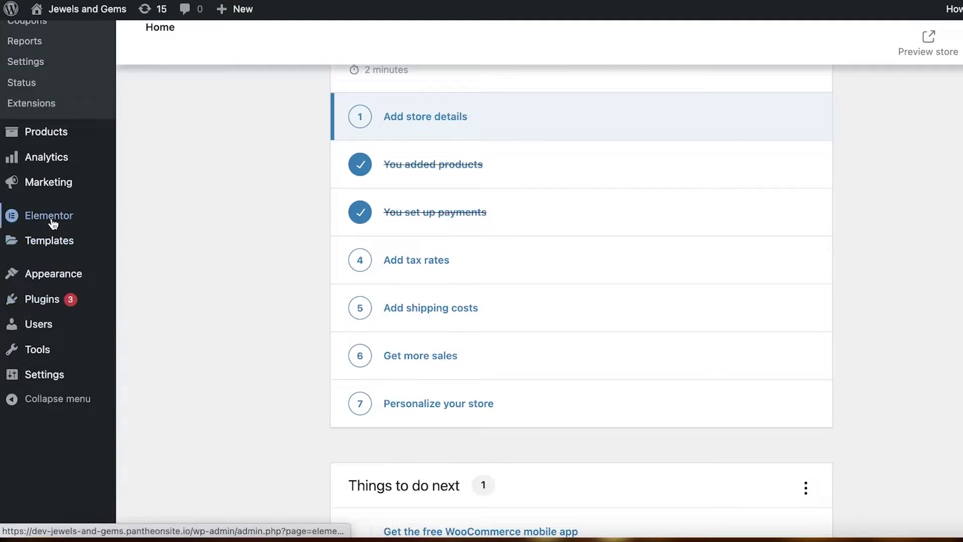
click(59, 133)
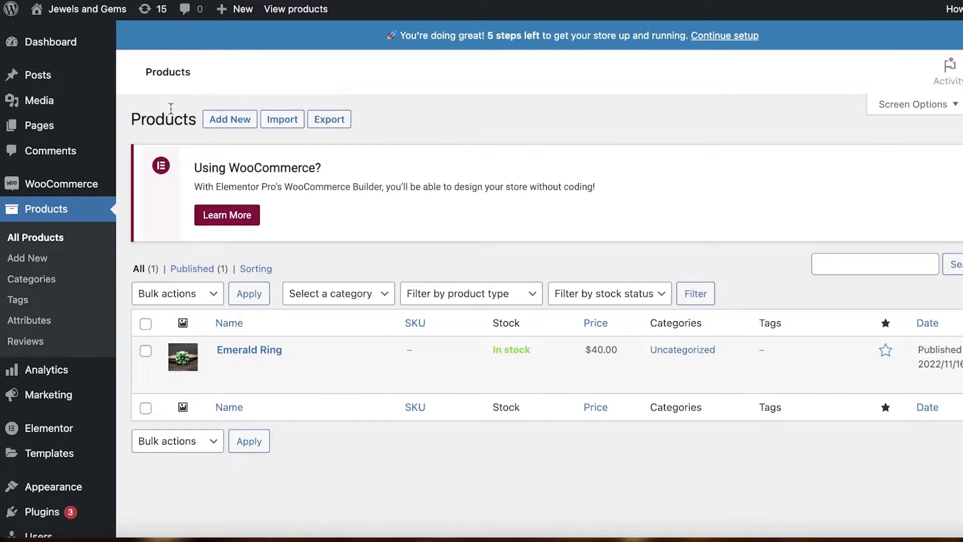
scroll(447, 126, down, 2)
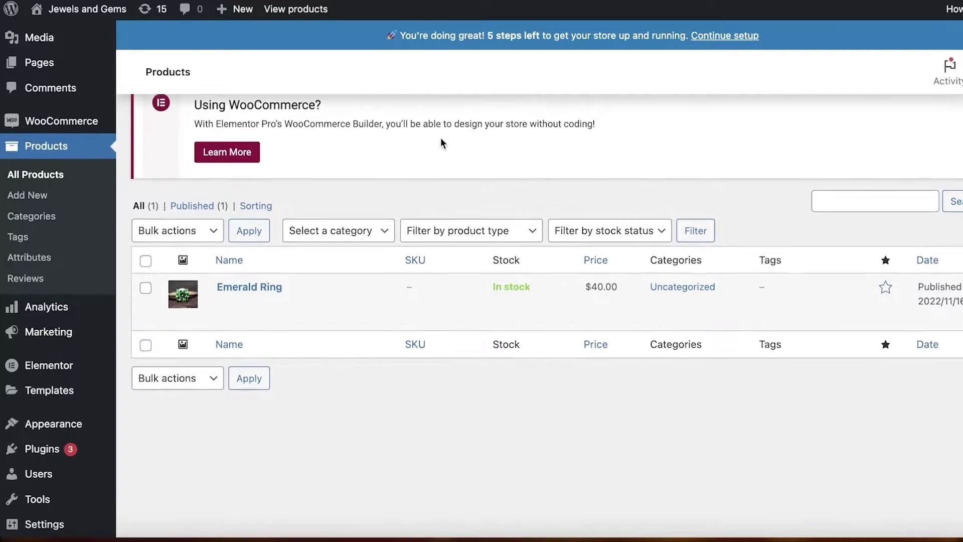
scroll(331, 183, down, 1)
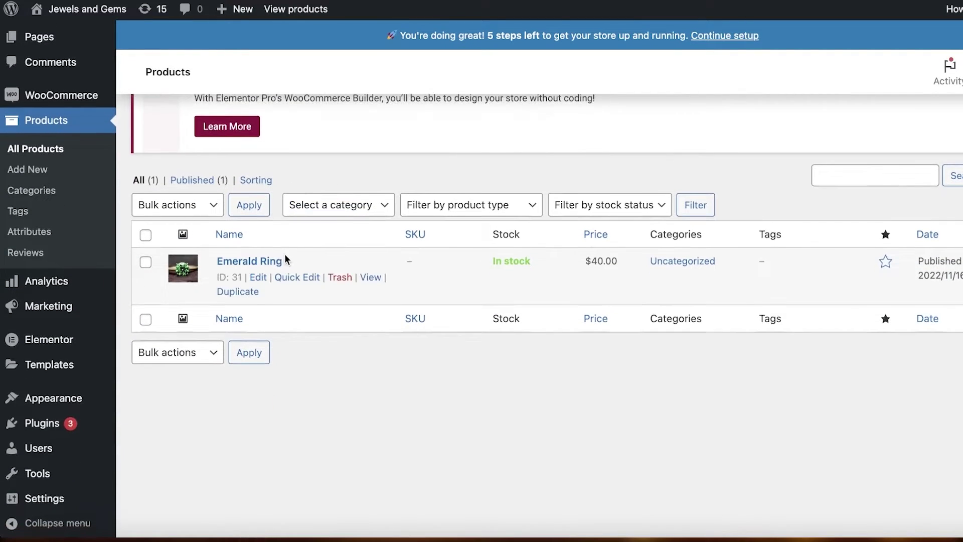
click(682, 261)
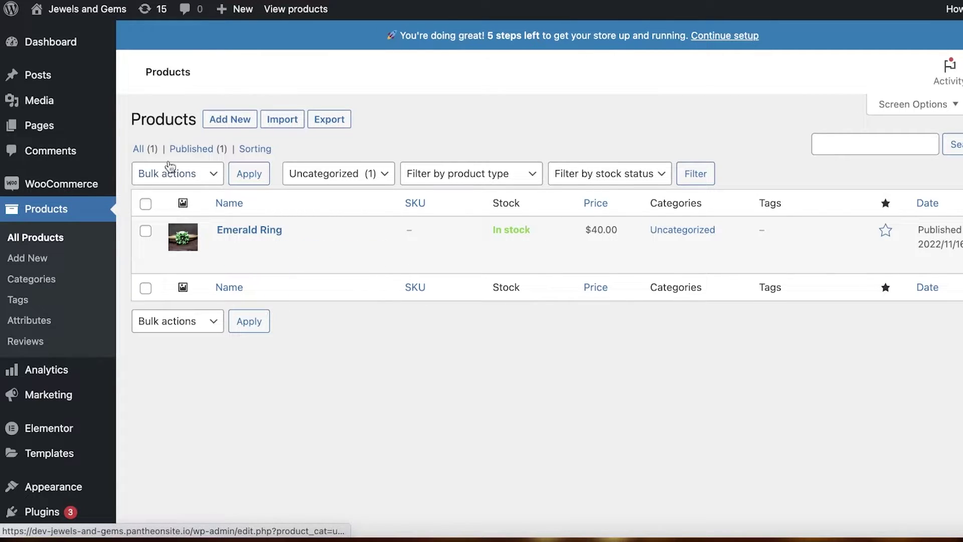
Add a product category named 'Rings' (slug rings) under Products > Categories.
click(34, 284)
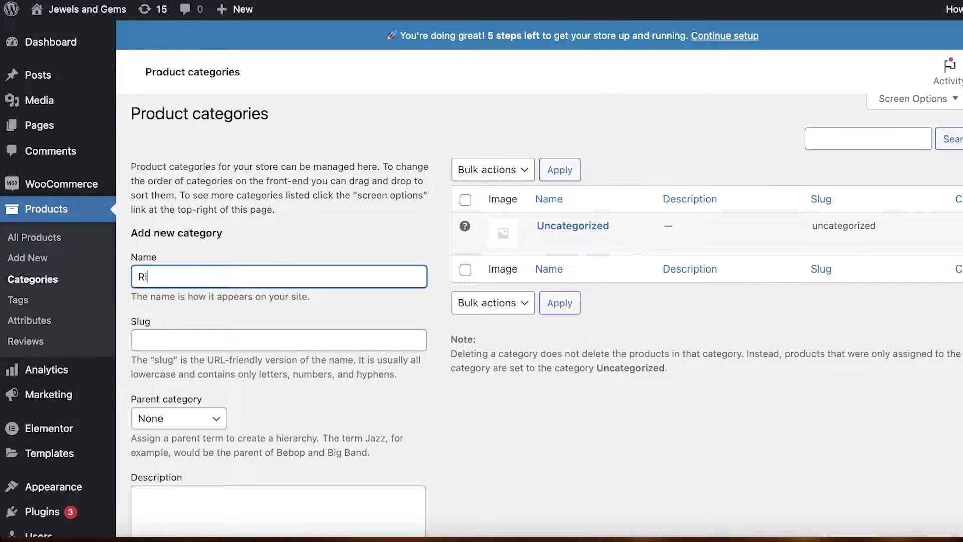
text(Ri)
scroll(187, 215, down, 5)
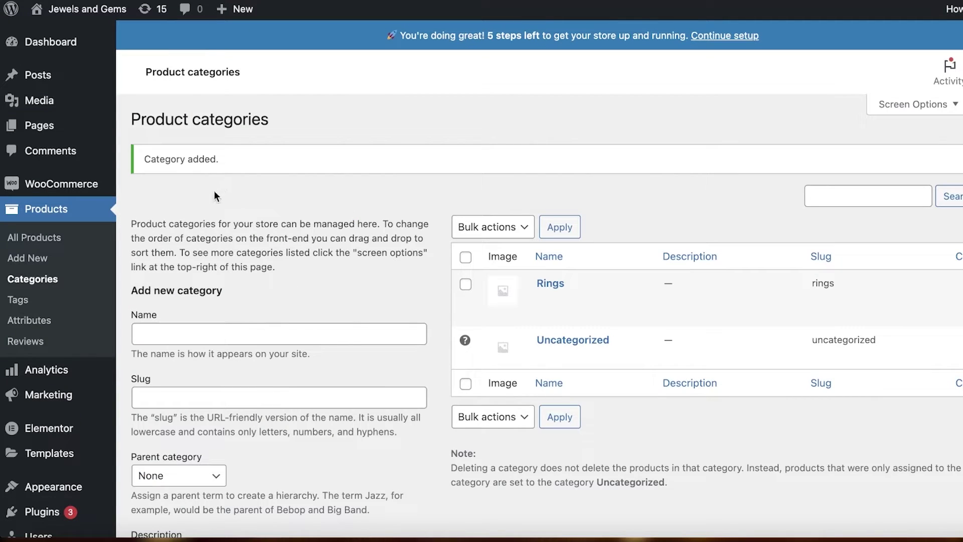
scroll(214, 191, down, 1)
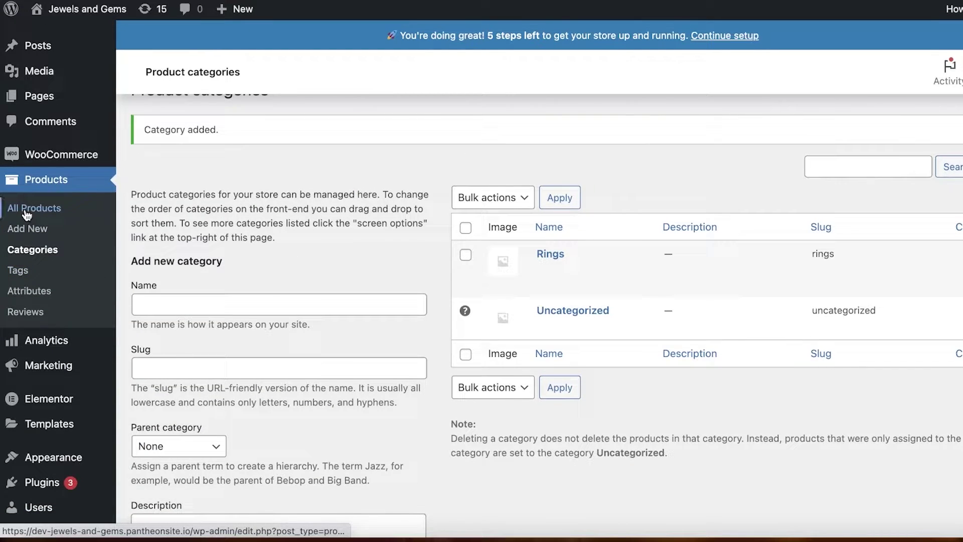
Filter products to Uncategorized and open the Emerald Ring for editing.
click(27, 213)
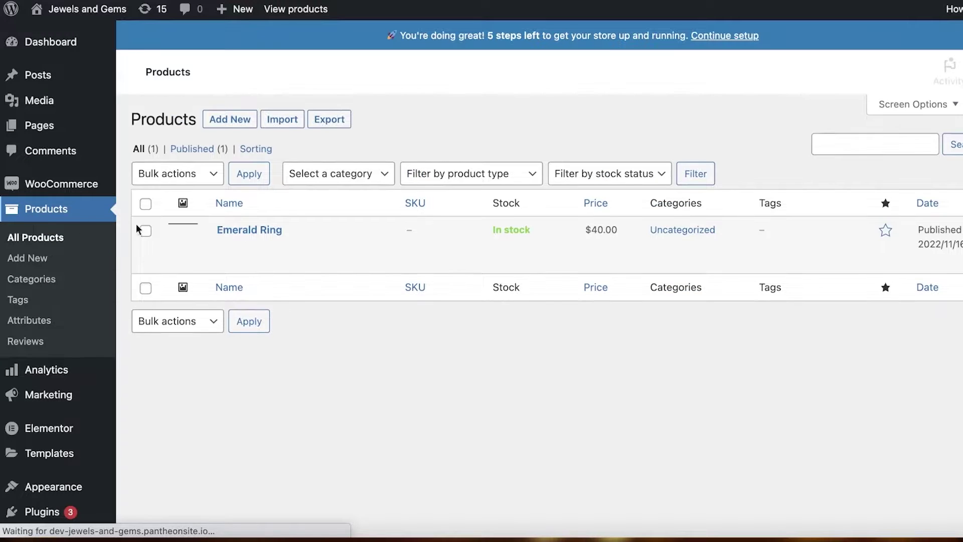
click(682, 231)
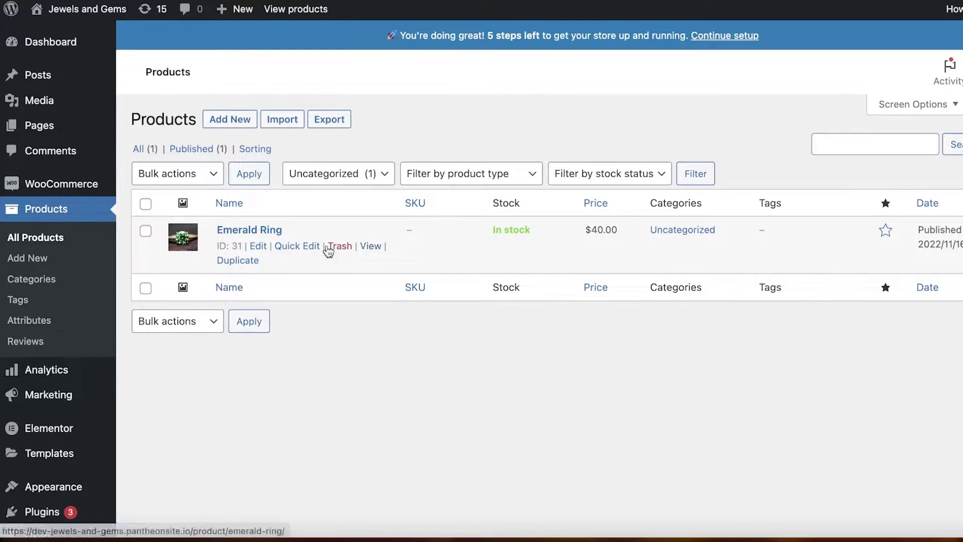
click(260, 247)
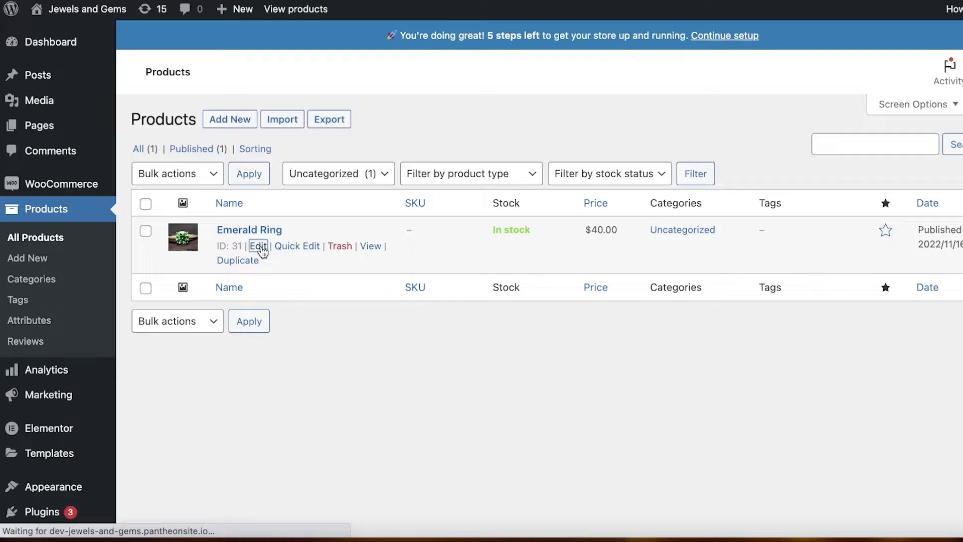
scroll(730, 230, down, 1)
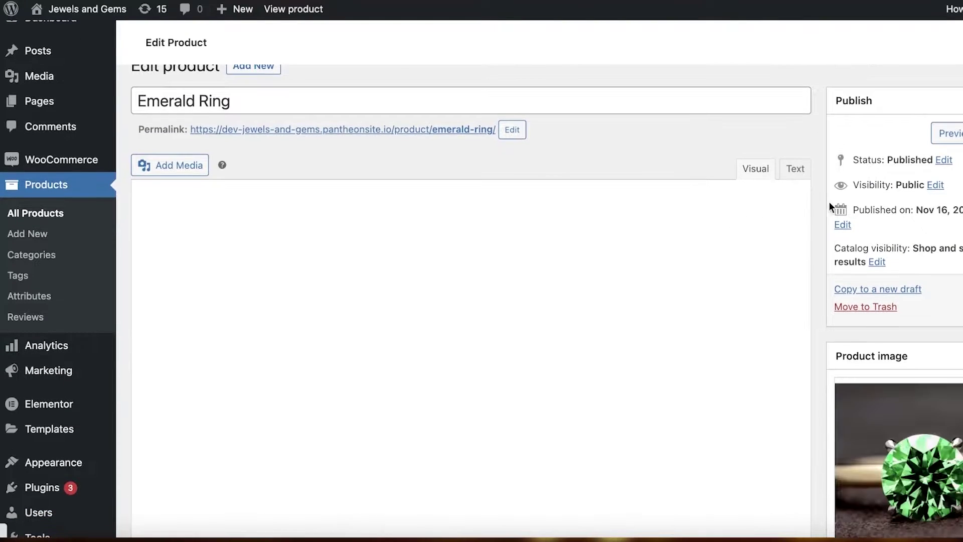
scroll(732, 208, down, 6)
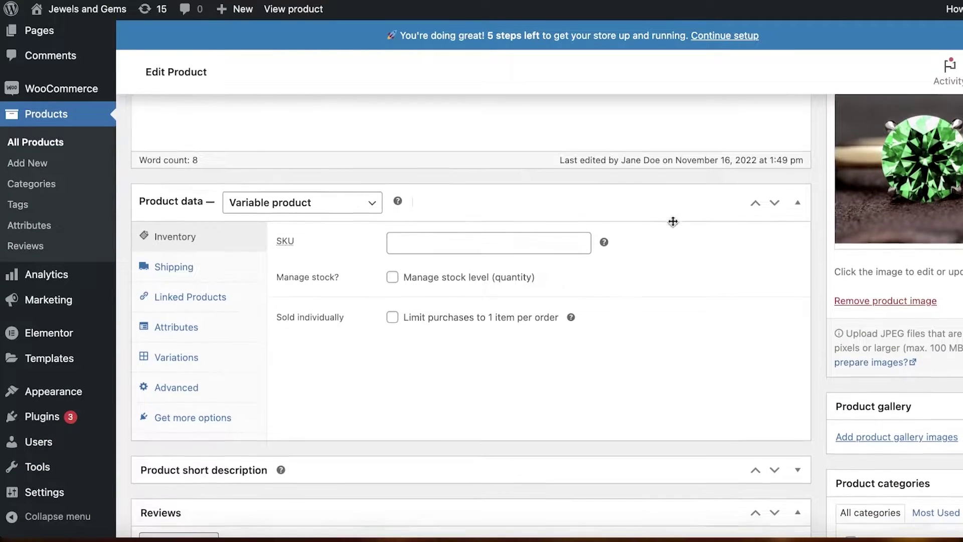
scroll(672, 221, down, 5)
scroll(895, 385, up, 3)
scroll(896, 399, down, 1)
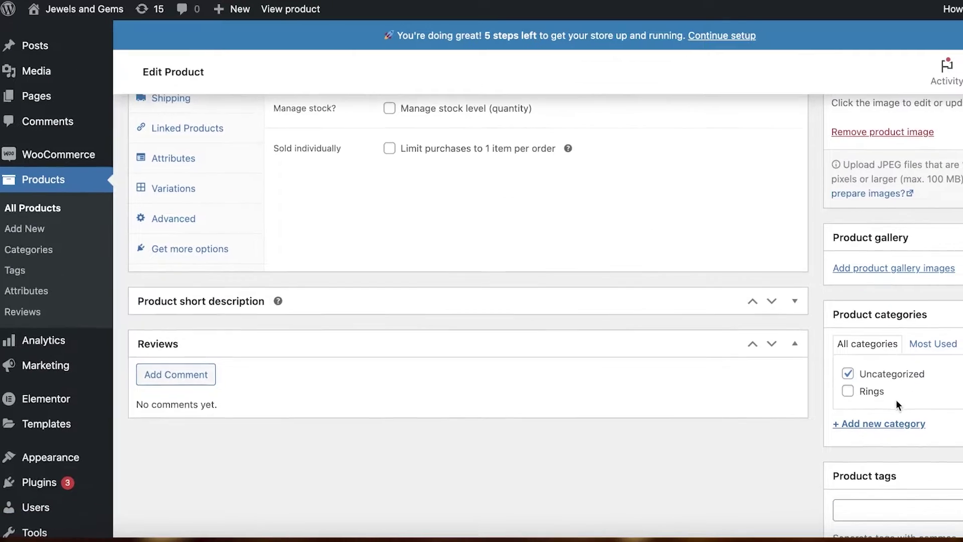
Check the Rings category, uncheck Uncategorized, and click into the product tags field.
click(848, 391)
click(847, 374)
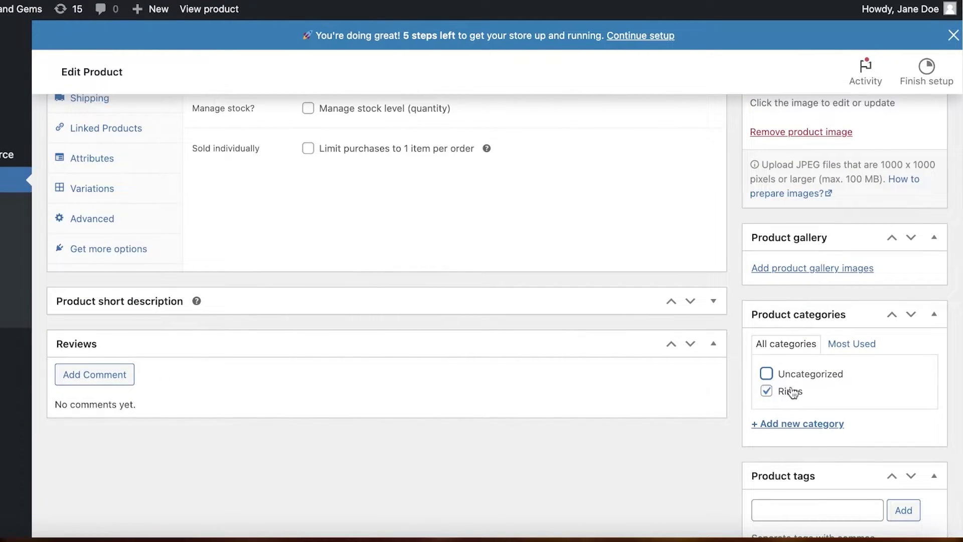
scroll(788, 391, down, 2)
click(822, 393)
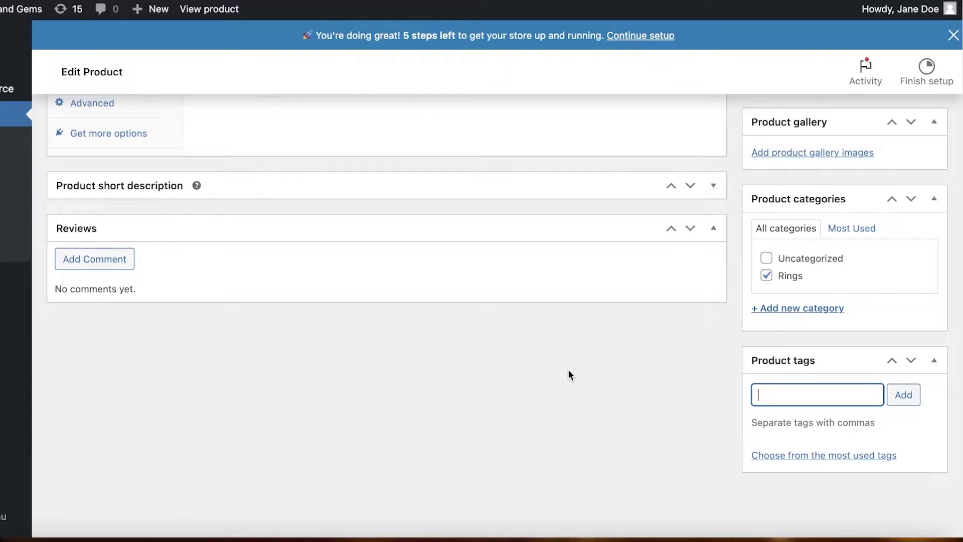
Dismiss the 'You're doing great!' banner and Update the Emerald Ring product.
scroll(565, 346, up, 15)
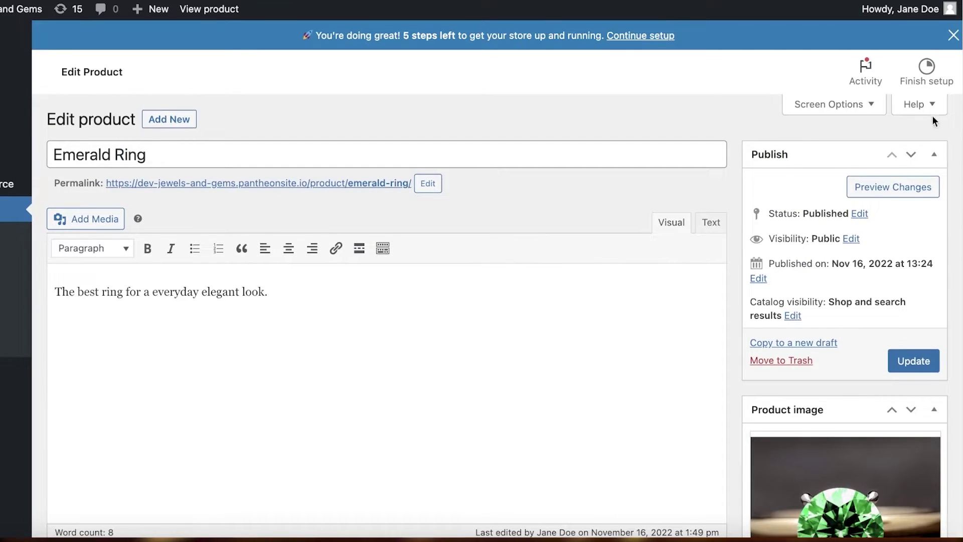
scroll(379, 246, down, 15)
scroll(413, 227, up, 15)
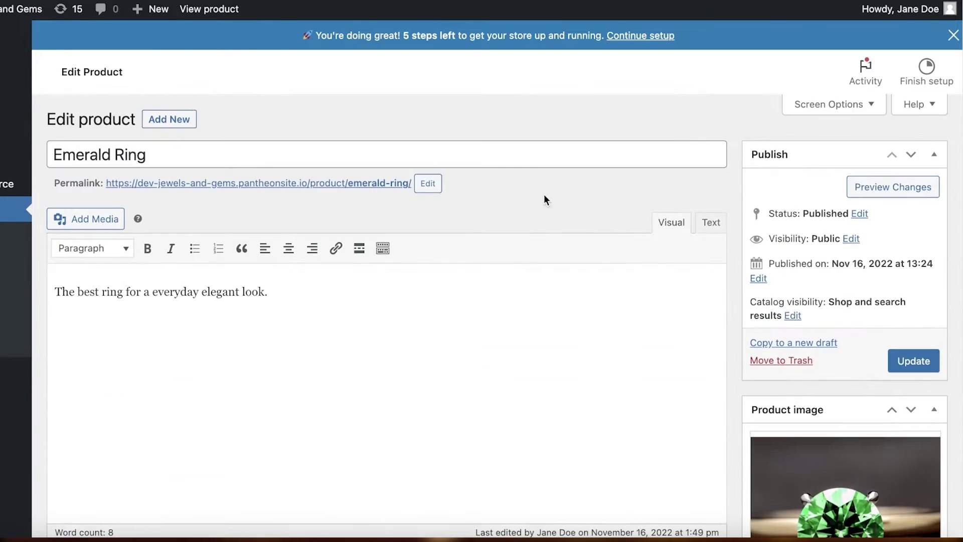
click(954, 35)
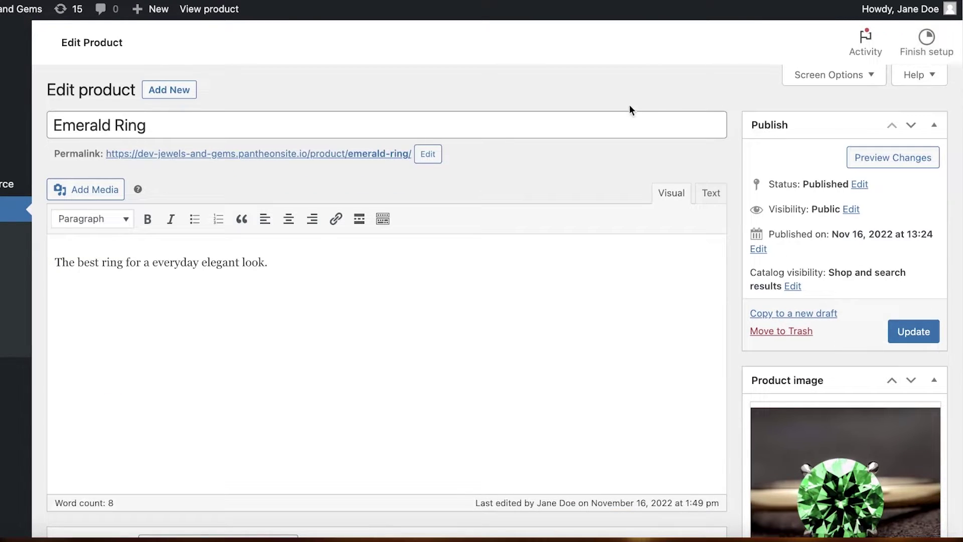
scroll(920, 282, down, 6)
scroll(915, 311, up, 6)
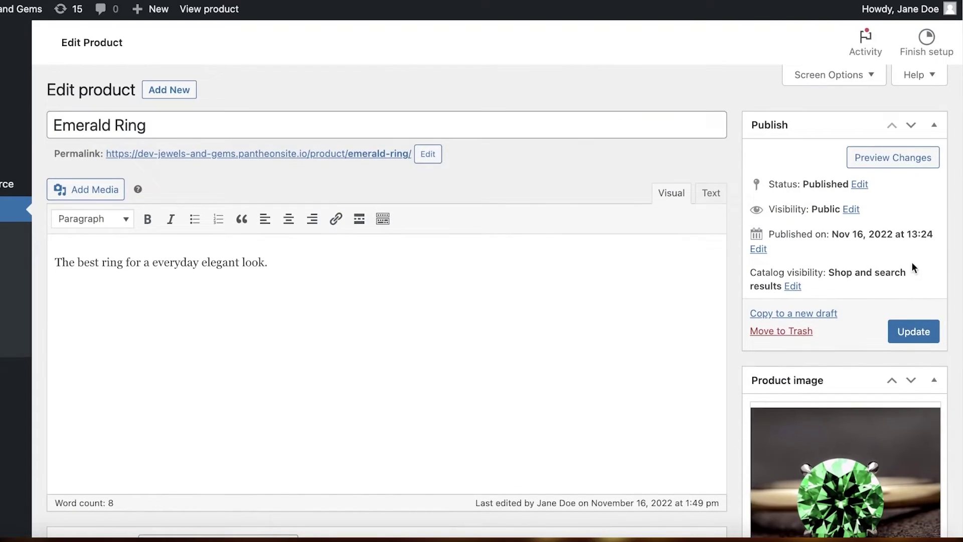
click(934, 340)
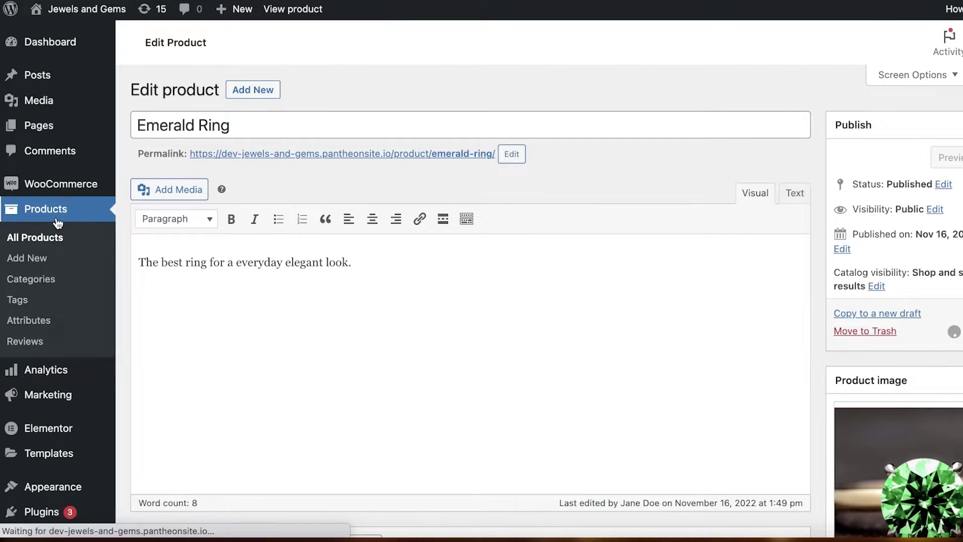
Paste 'Quick/Bulk Order Form for WooCommerce' into the Add Plugins search box.
mouse_move(56, 512)
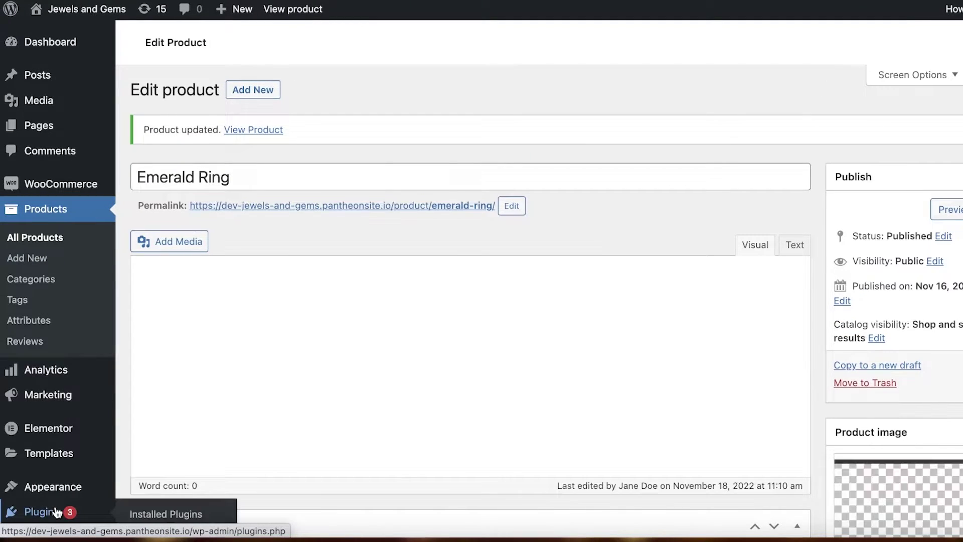
click(150, 514)
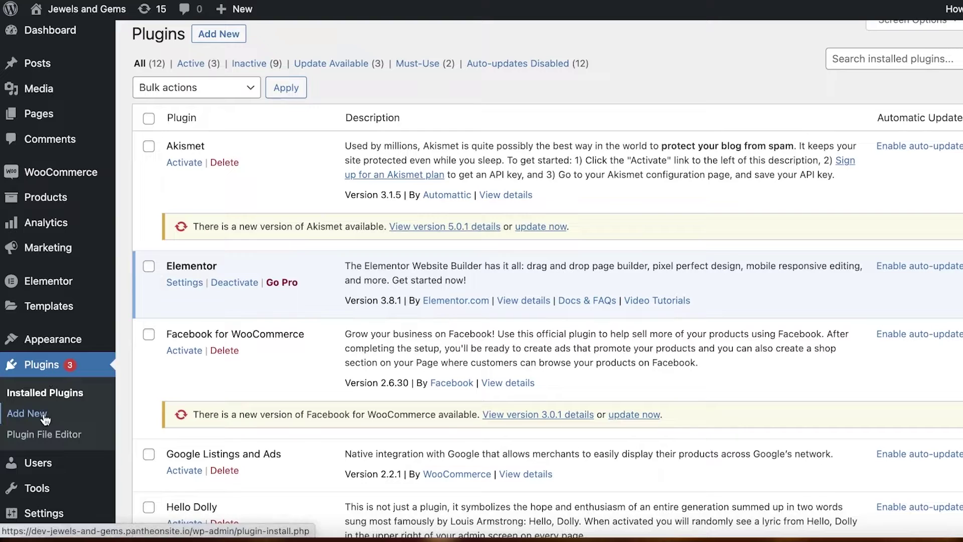
click(45, 415)
right_click(859, 95)
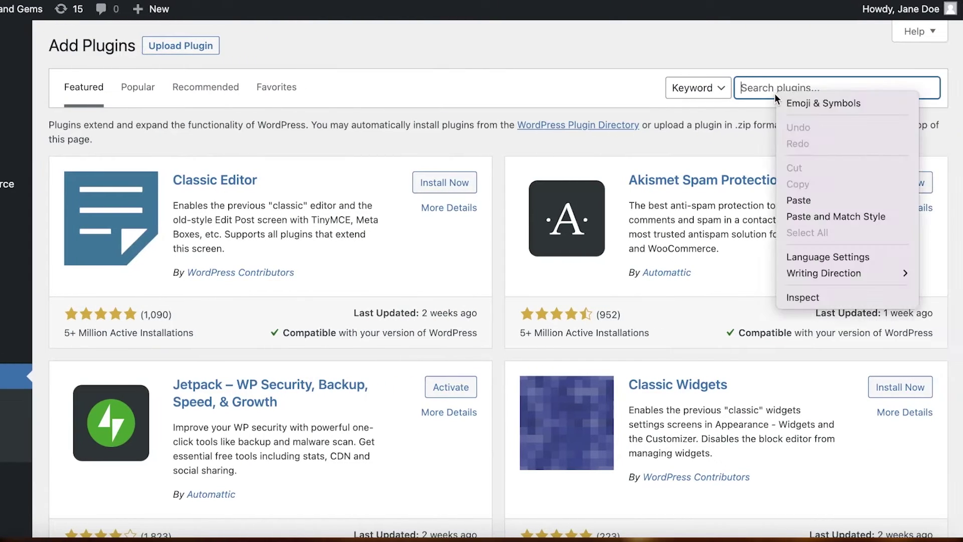
click(799, 200)
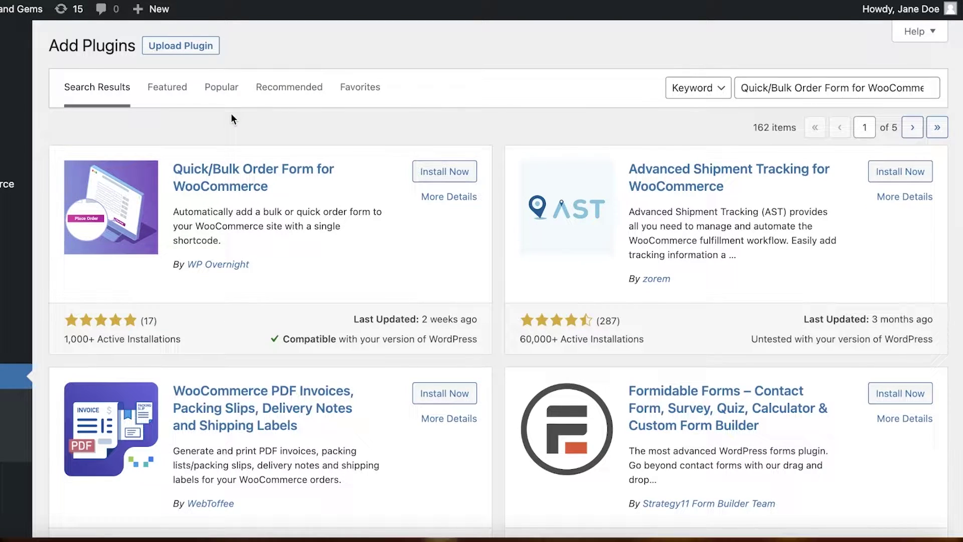
scroll(235, 125, down, 3)
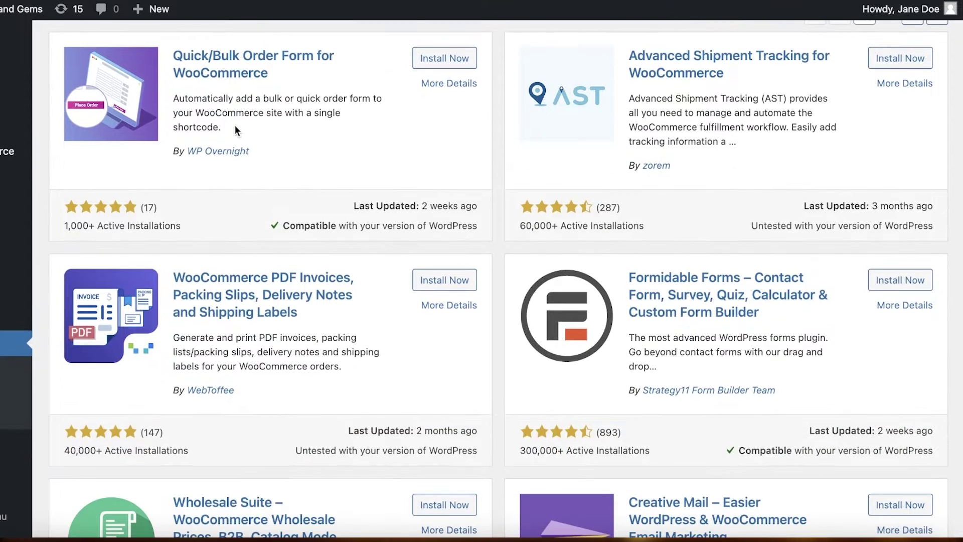
scroll(834, 351, down, 2)
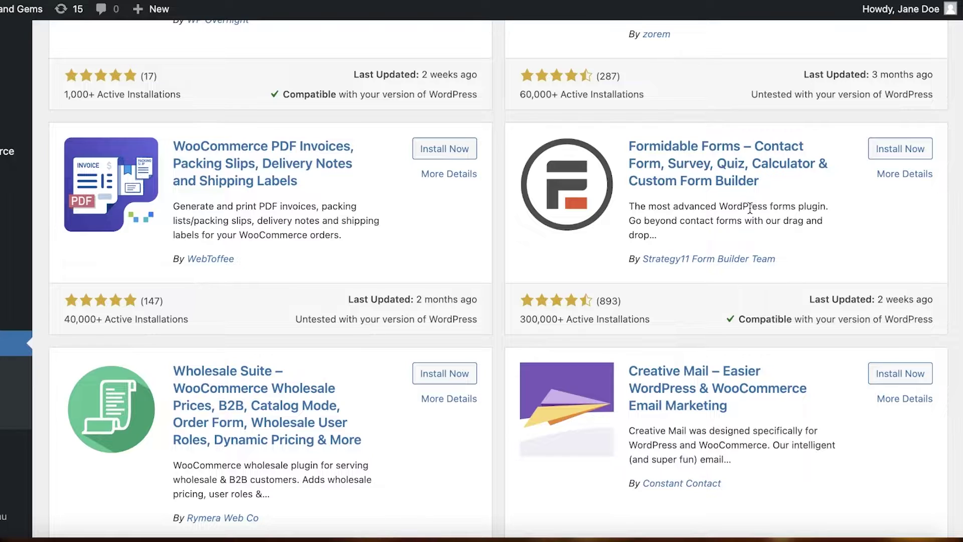
scroll(750, 209, down, 4)
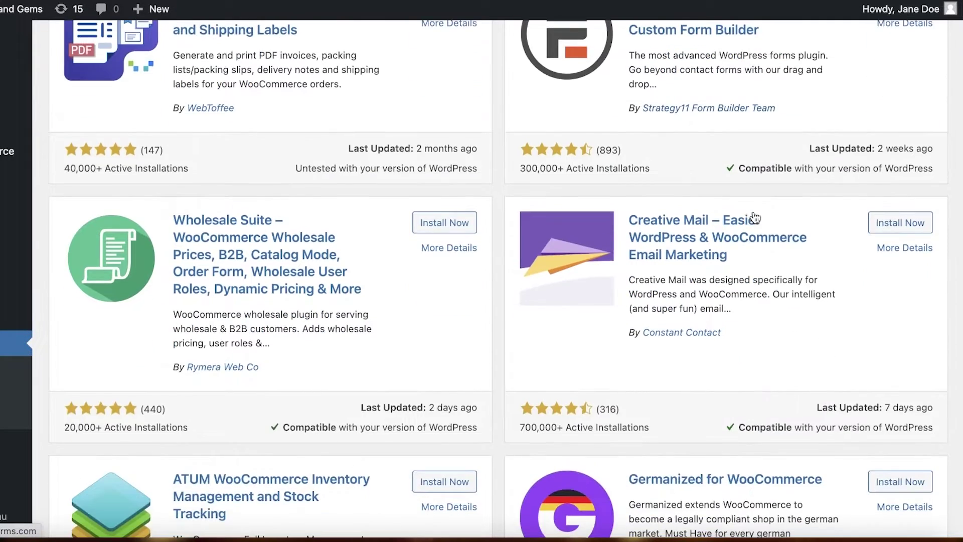
scroll(753, 211, up, 4)
scroll(753, 212, down, 2)
scroll(753, 213, down, 9)
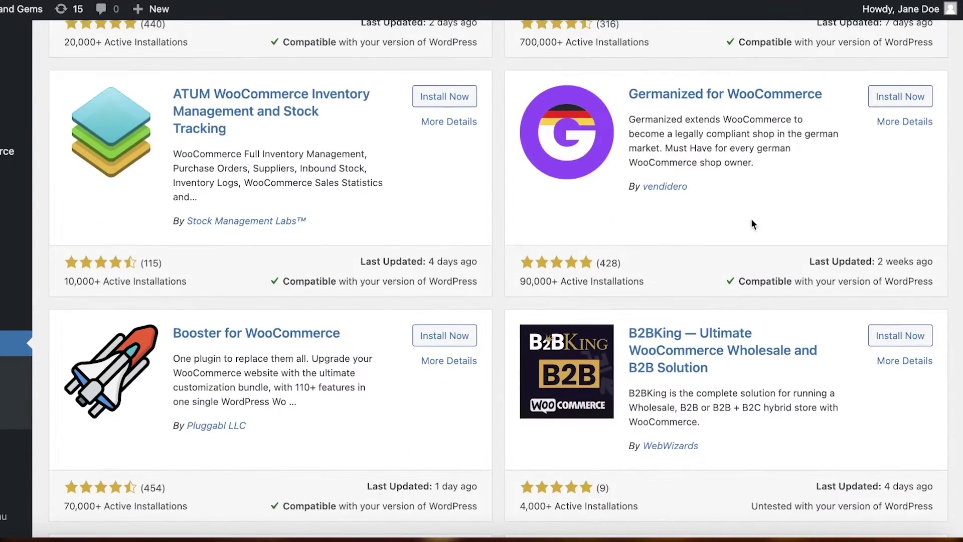
scroll(413, 215, down, 4)
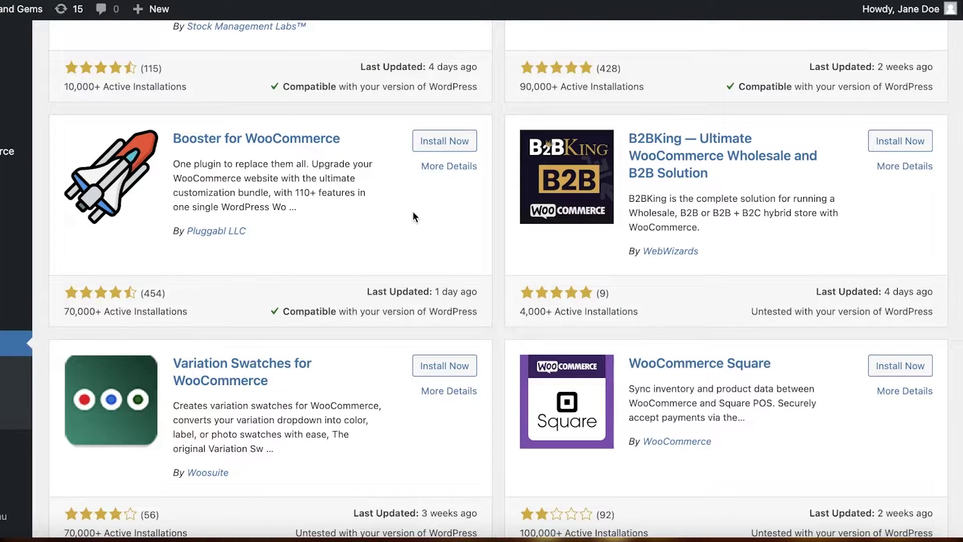
scroll(413, 216, up, 13)
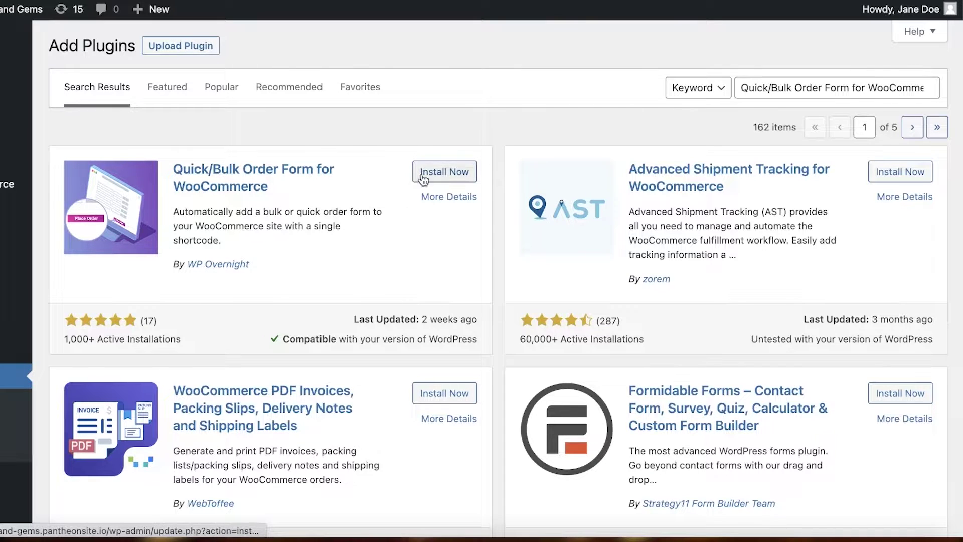
Install Bulk Order Form for WooCommerce 3.5.5 and view it in Installed Plugins.
click(445, 172)
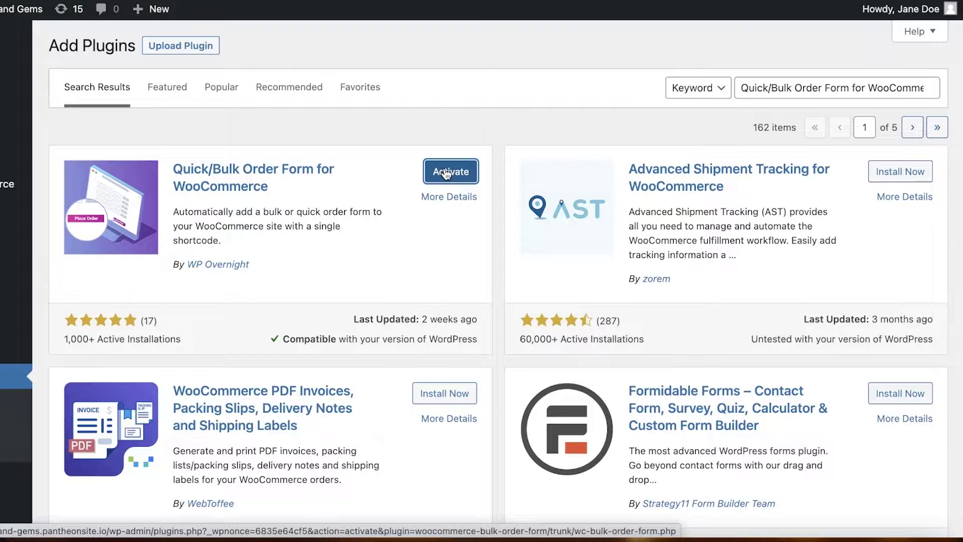
click(60, 405)
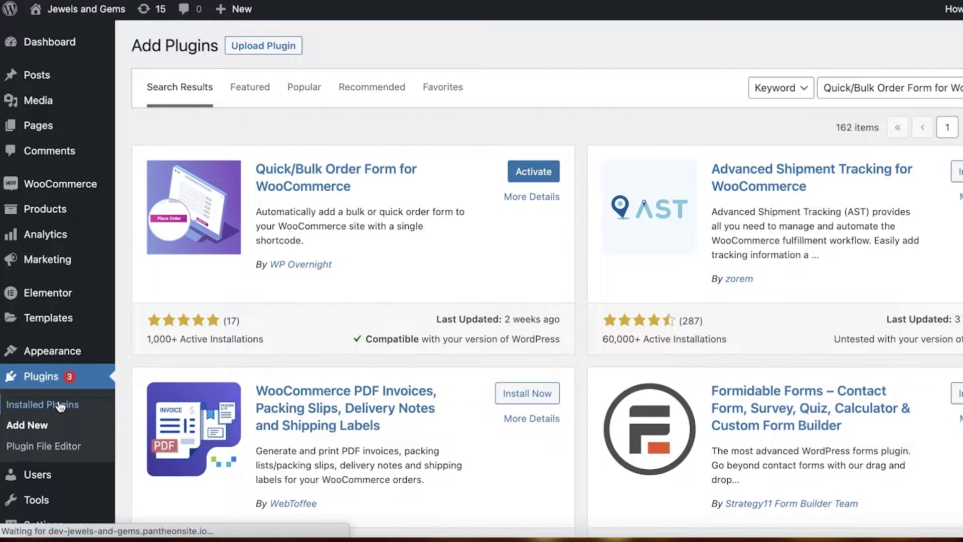
scroll(328, 266, down, 3)
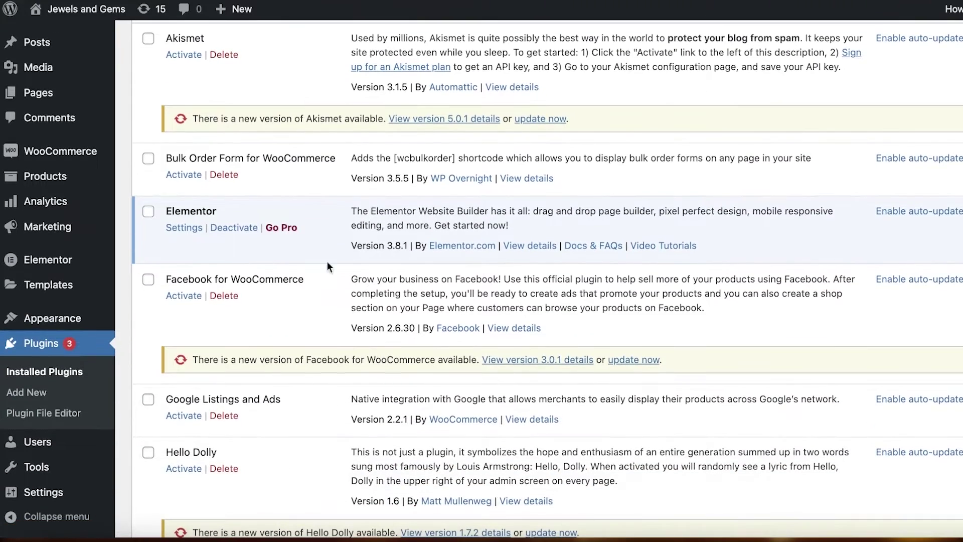
Activate Bulk Order Form for WooCommerce and open its settings page.
click(175, 175)
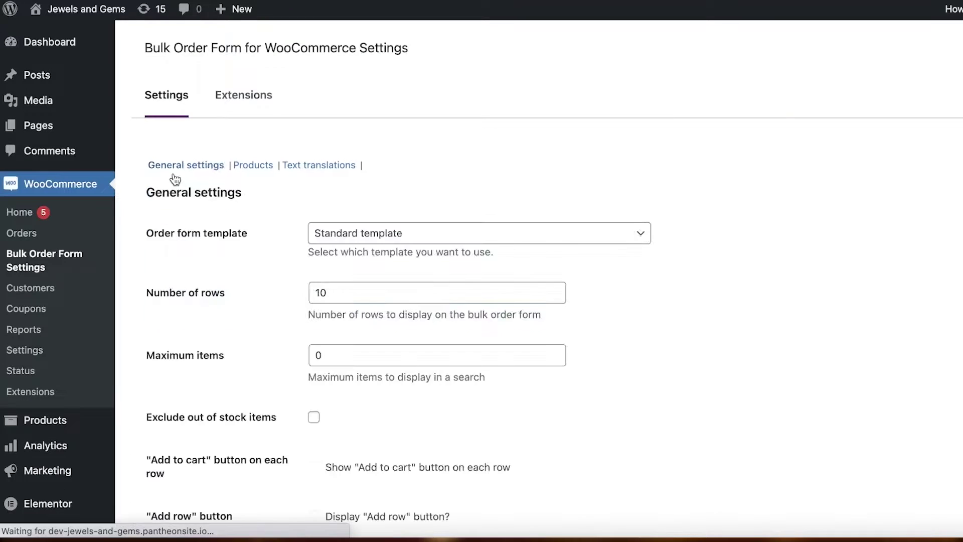
scroll(359, 204, down, 2)
scroll(358, 203, up, 2)
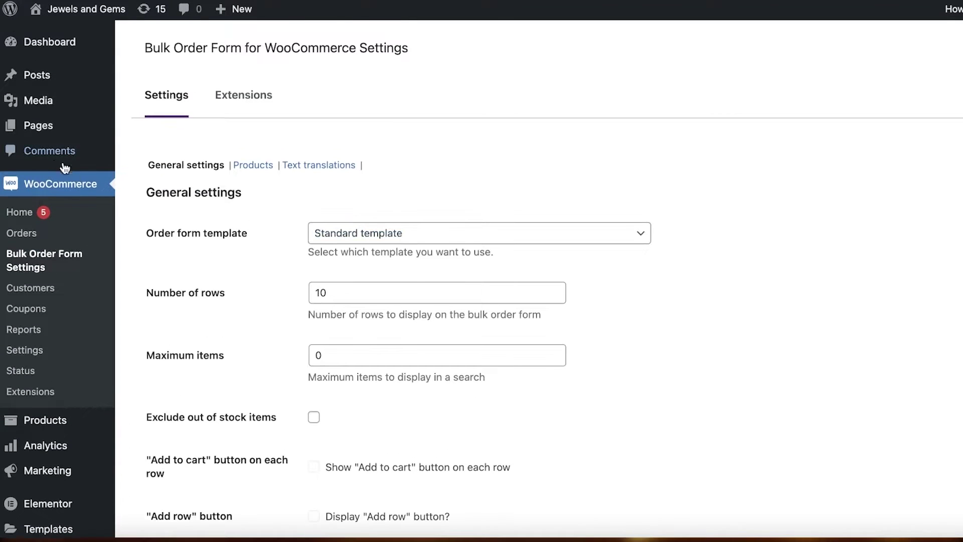
click(35, 263)
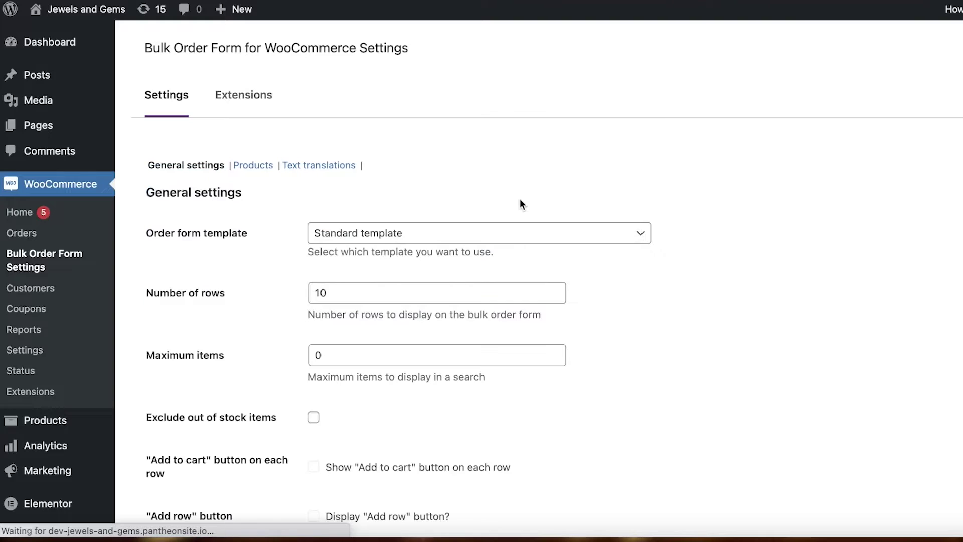
Keep the Standard template and lower Number of rows from 10 to 5.
click(486, 232)
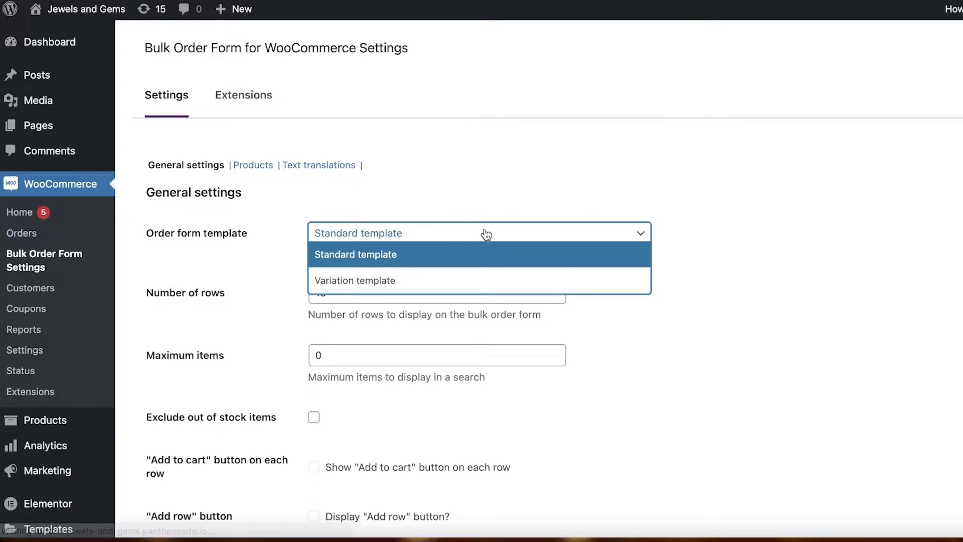
click(395, 234)
click(344, 290)
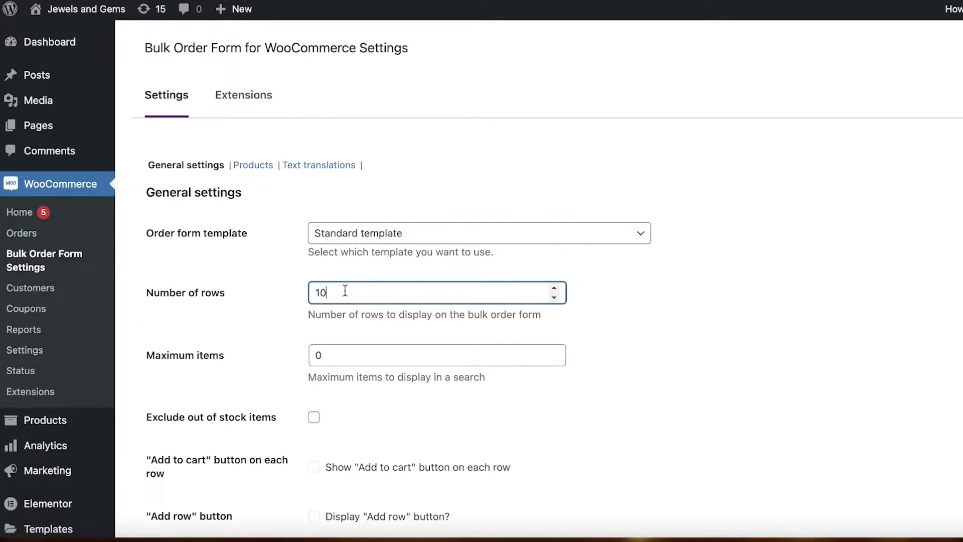
double_click(344, 290)
click(758, 298)
scroll(757, 296, down, 2)
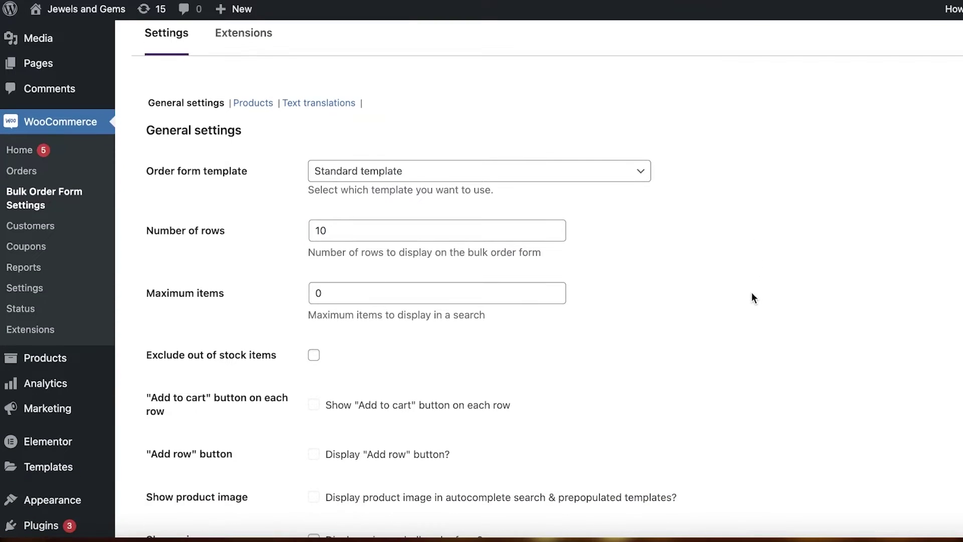
click(552, 235)
click(552, 236)
click(552, 235)
click(554, 226)
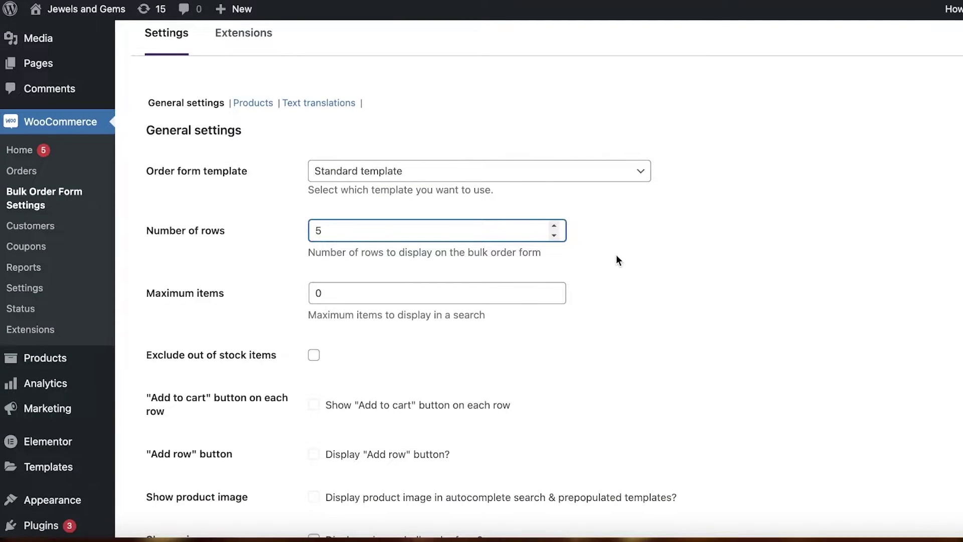
scroll(617, 256, down, 5)
click(416, 161)
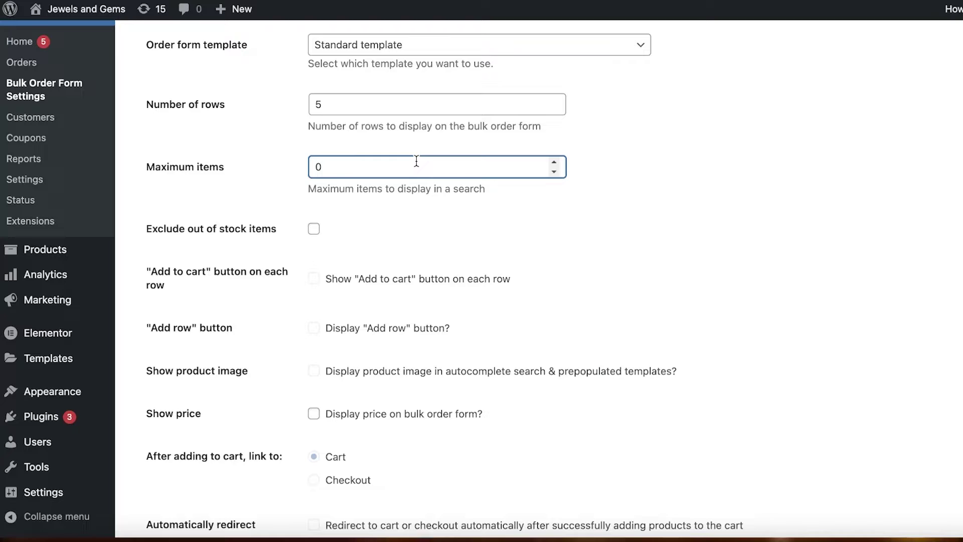
Set Maximum items to 80 and enable excluding out-of-stock items.
text(8)
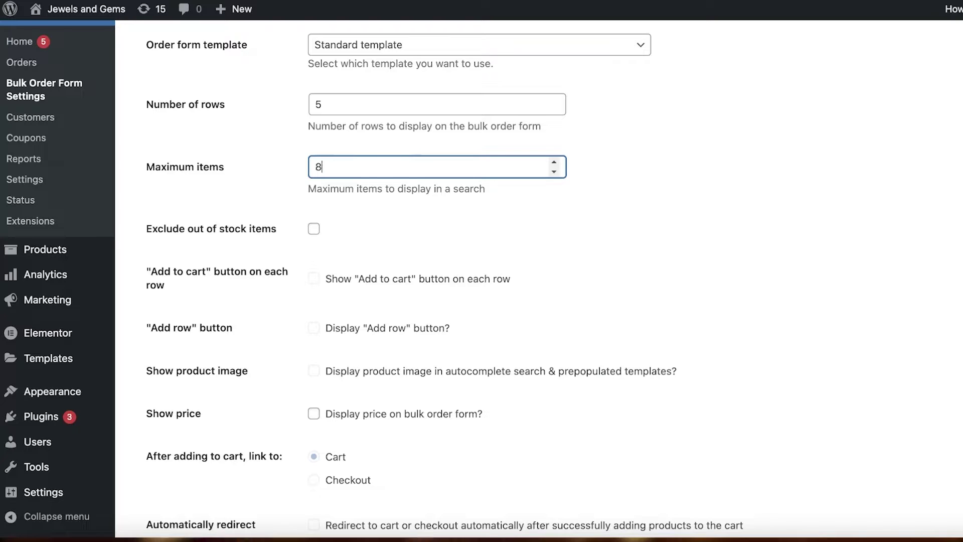
text(00)
click(580, 241)
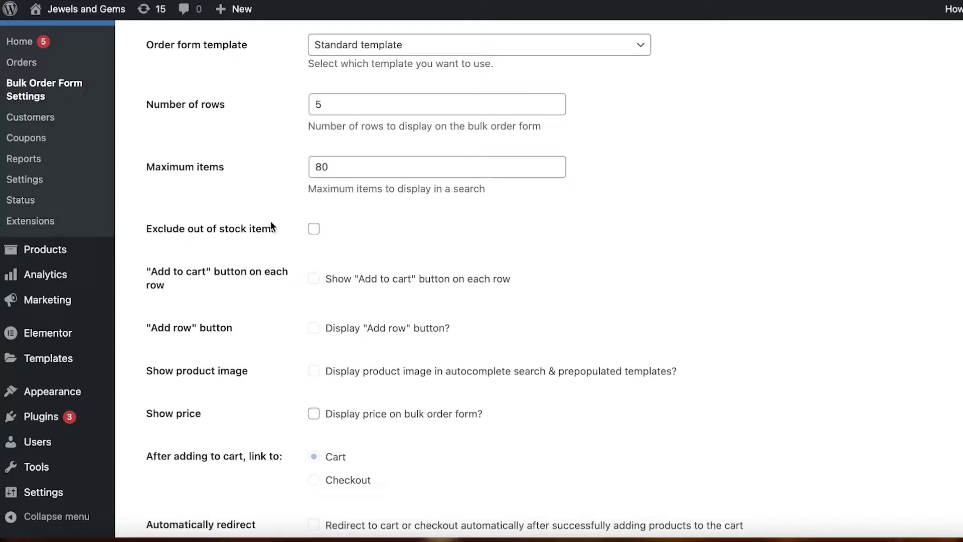
click(308, 229)
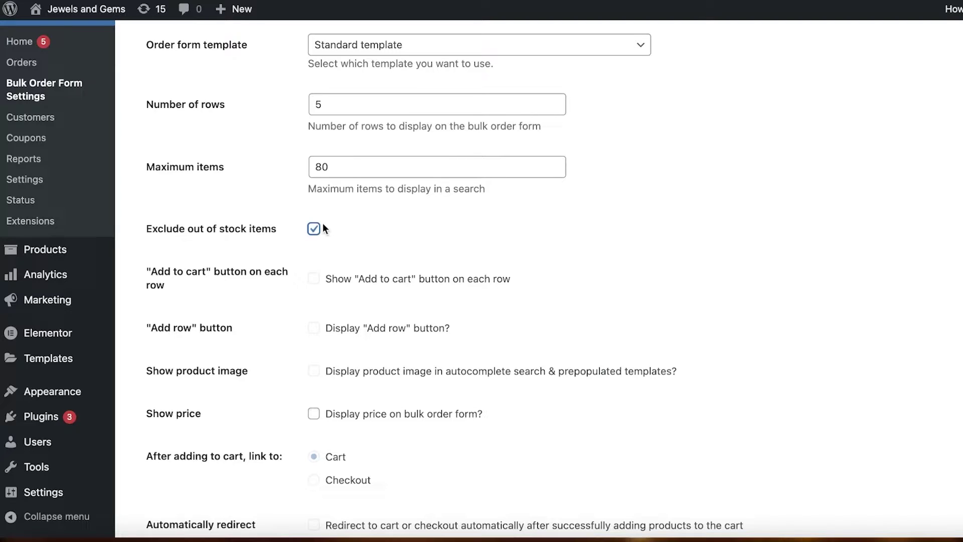
scroll(379, 230, down, 2)
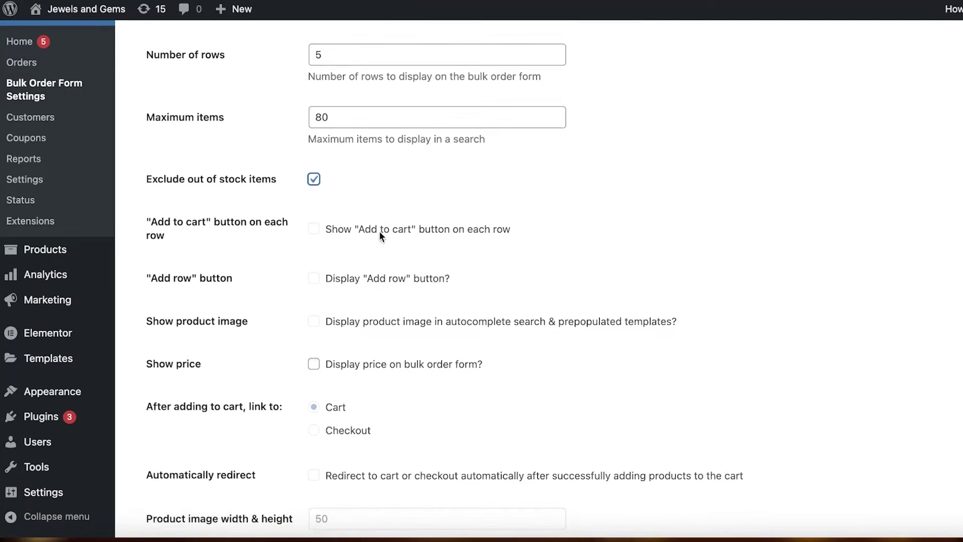
Try the Pro-only Add to cart option, then save settings with Show price enabled.
click(312, 228)
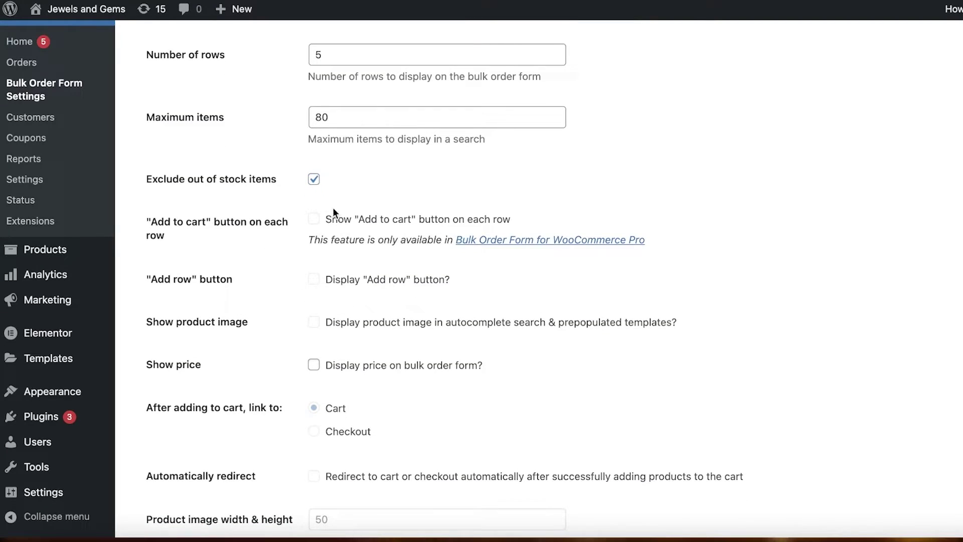
scroll(378, 222, down, 4)
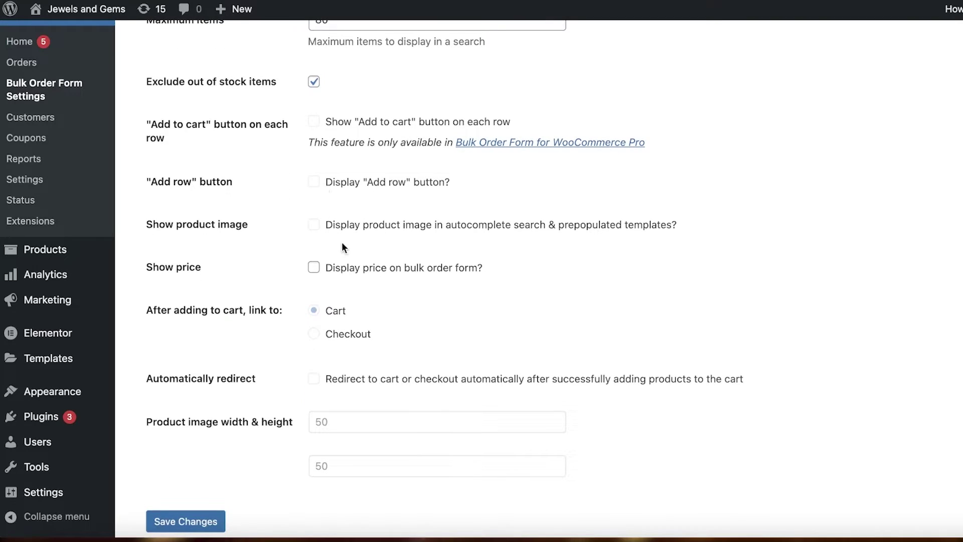
scroll(259, 230, down, 7)
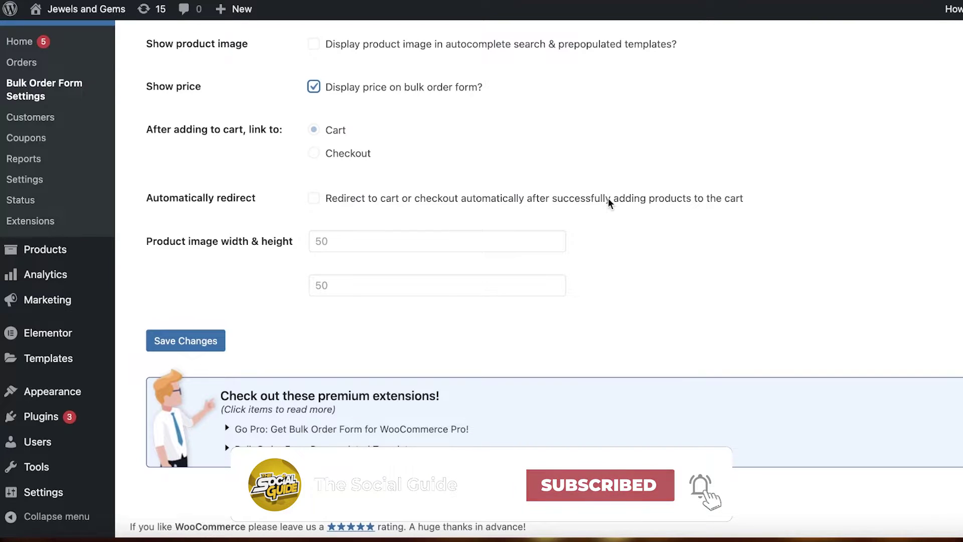
scroll(608, 198, down, 1)
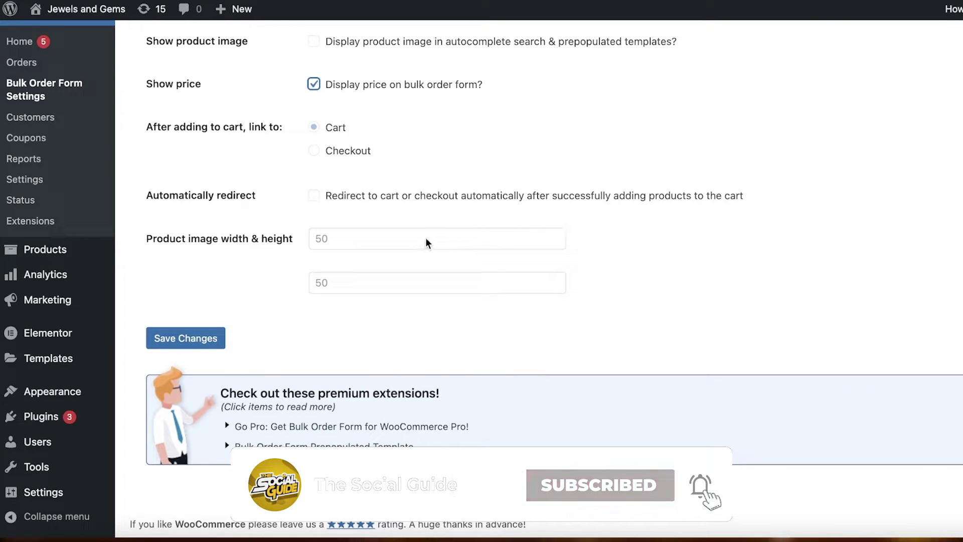
scroll(447, 269, up, 10)
scroll(447, 266, down, 10)
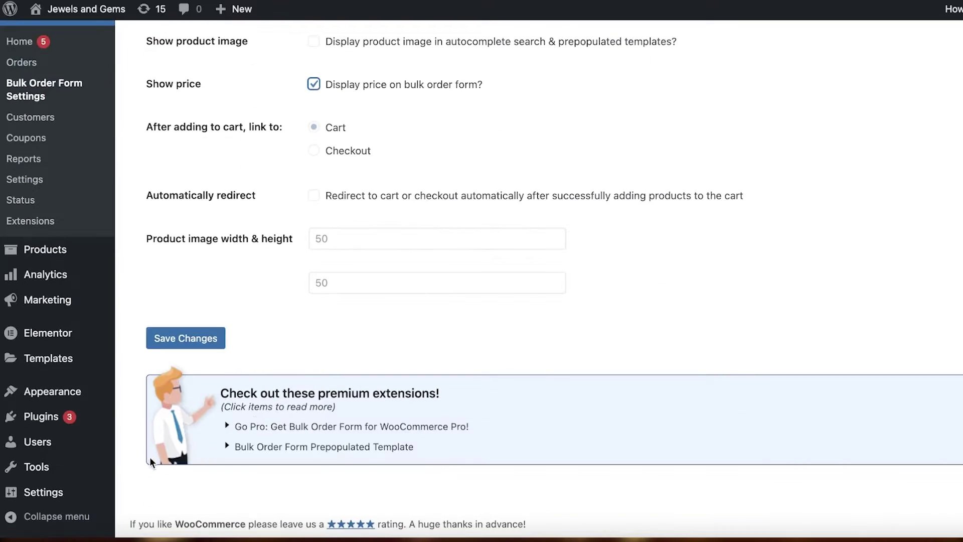
click(181, 339)
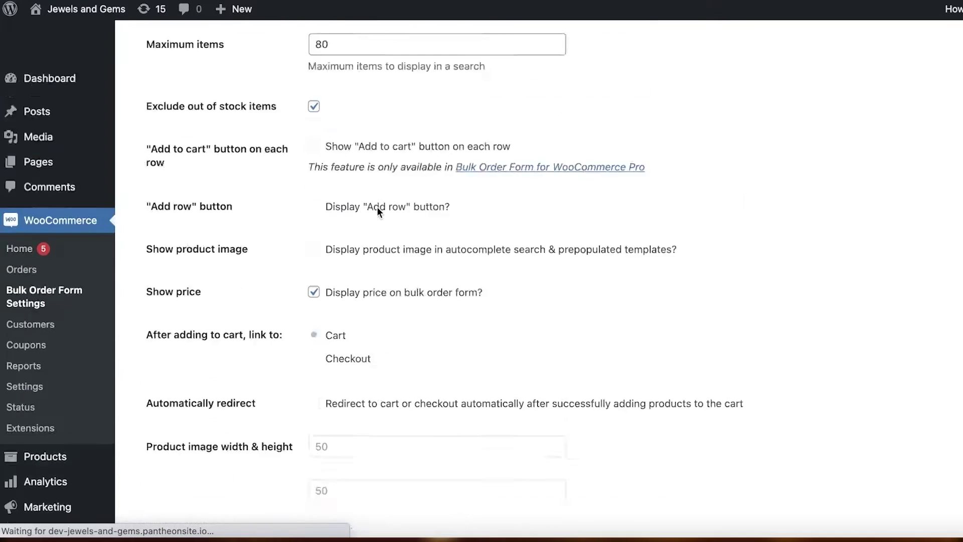
Review the plugin's Products settings section.
click(249, 211)
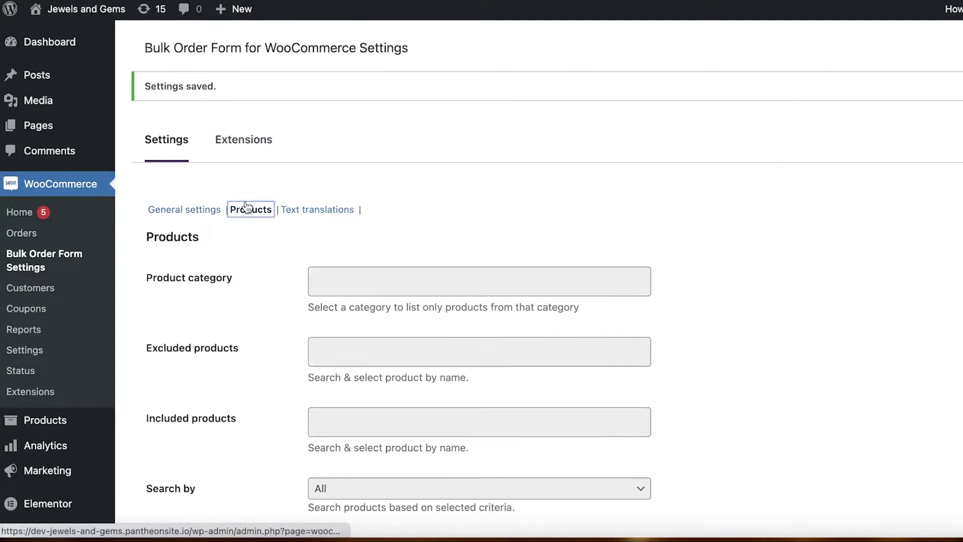
scroll(390, 278, down, 9)
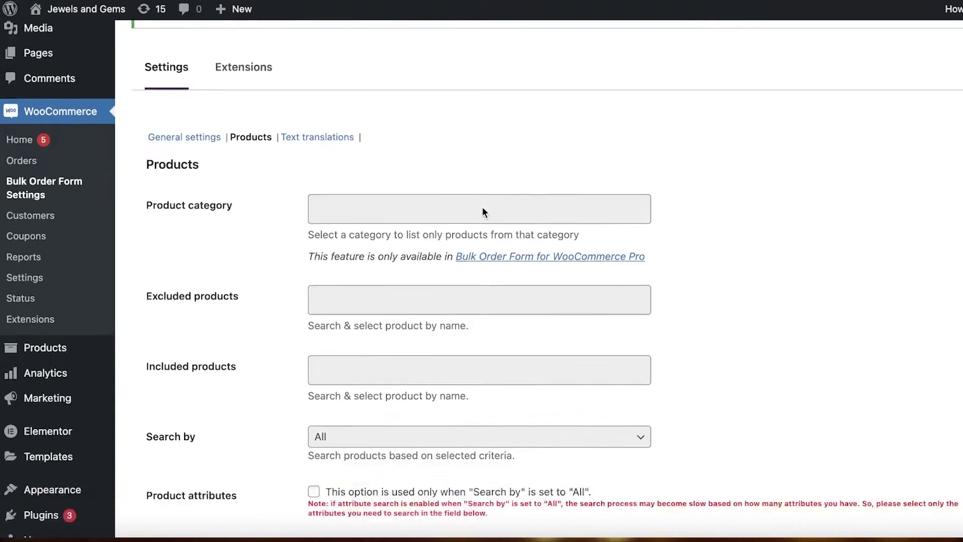
scroll(785, 205, up, 9)
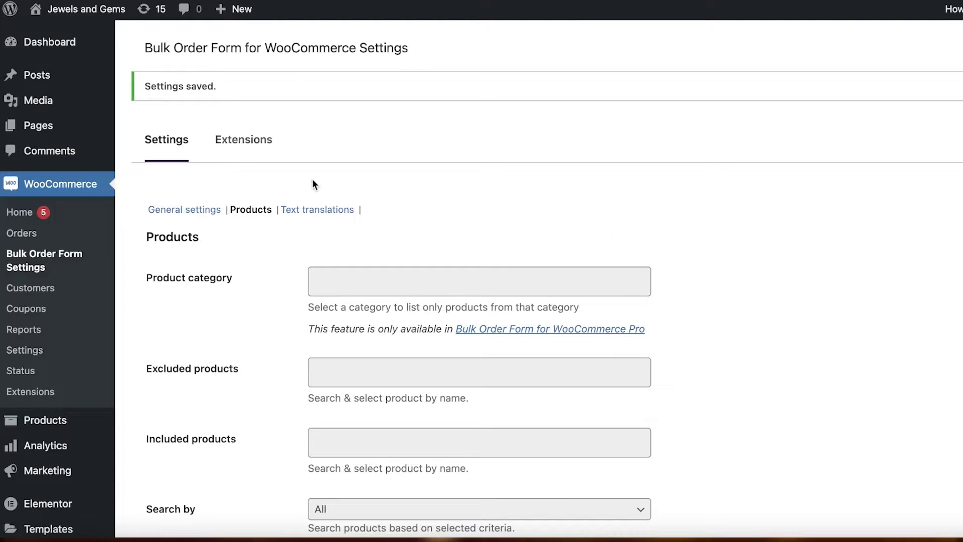
scroll(312, 181, down, 8)
scroll(314, 182, up, 4)
scroll(315, 183, up, 4)
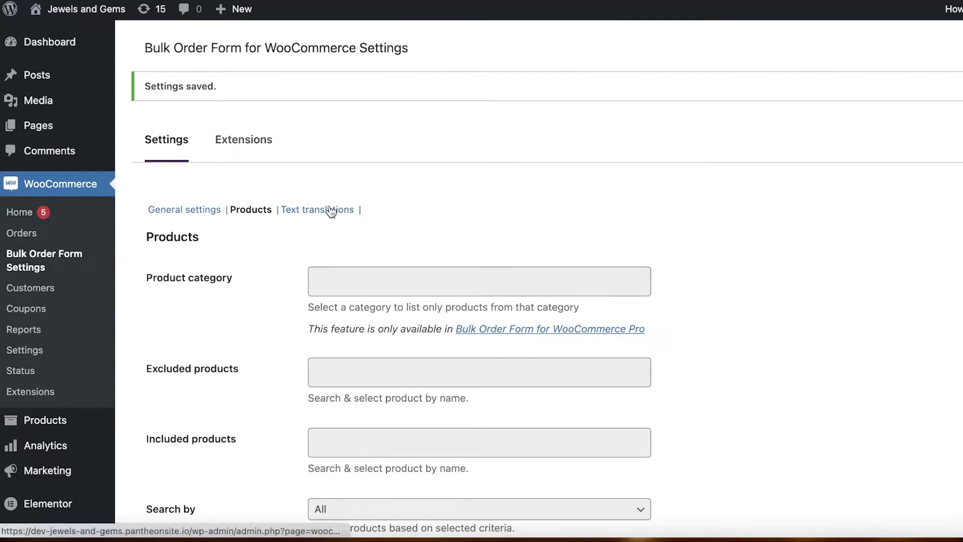
scroll(332, 212, down, 2)
scroll(331, 212, up, 2)
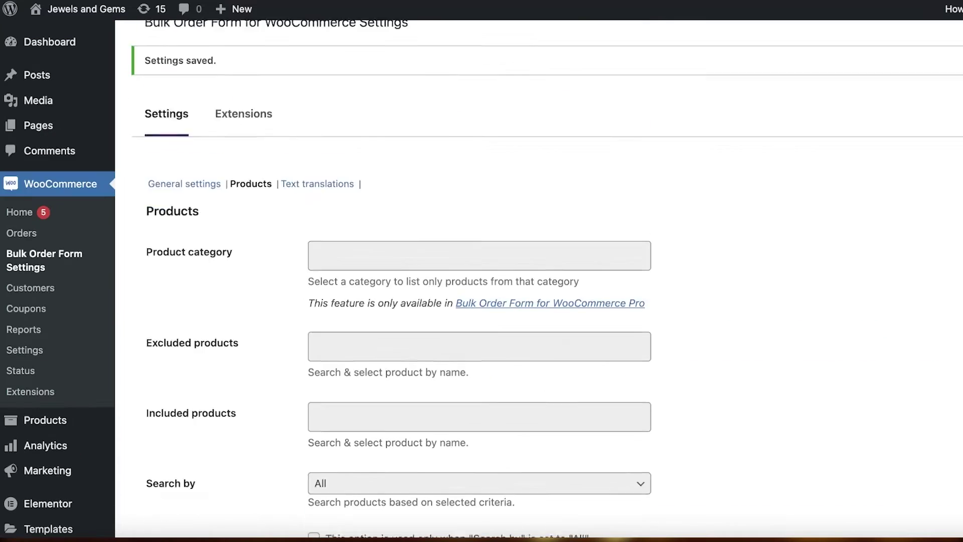
View Text translations and the Extensions tab, then return to General settings.
click(331, 212)
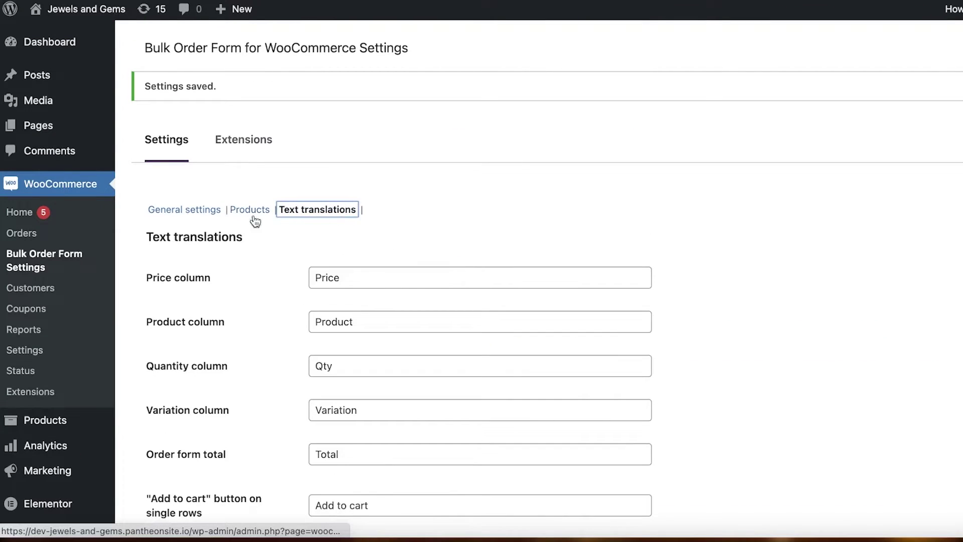
click(176, 211)
scroll(176, 215, down, 7)
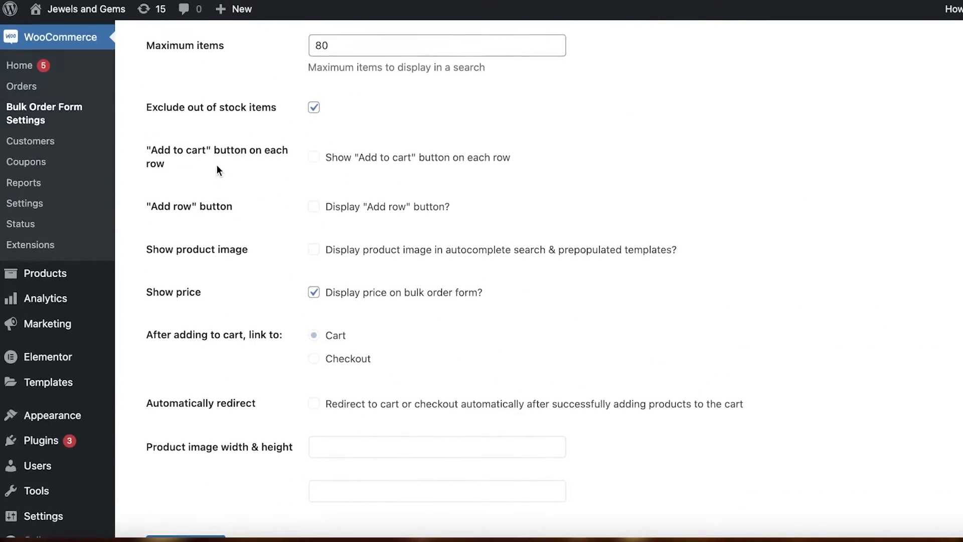
scroll(217, 164, up, 2)
scroll(212, 167, up, 6)
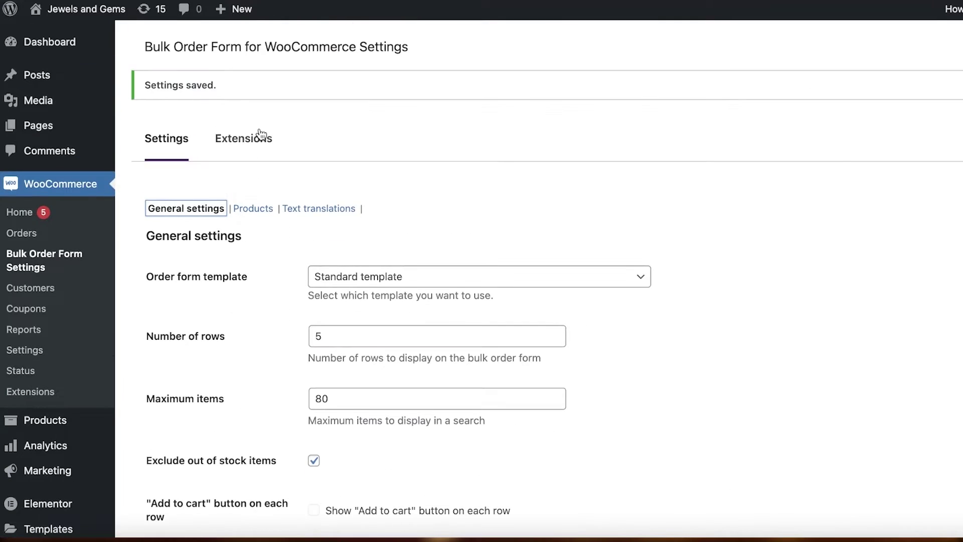
click(257, 144)
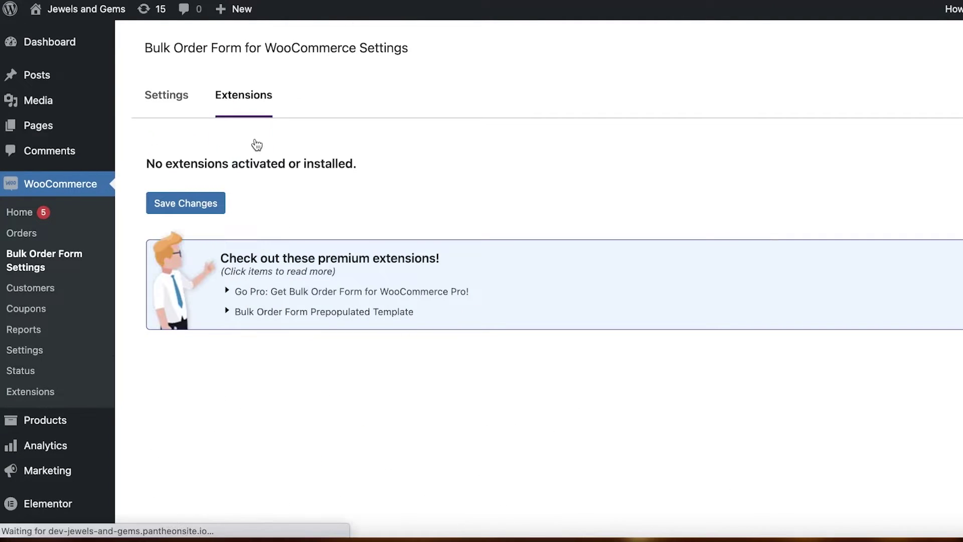
click(168, 107)
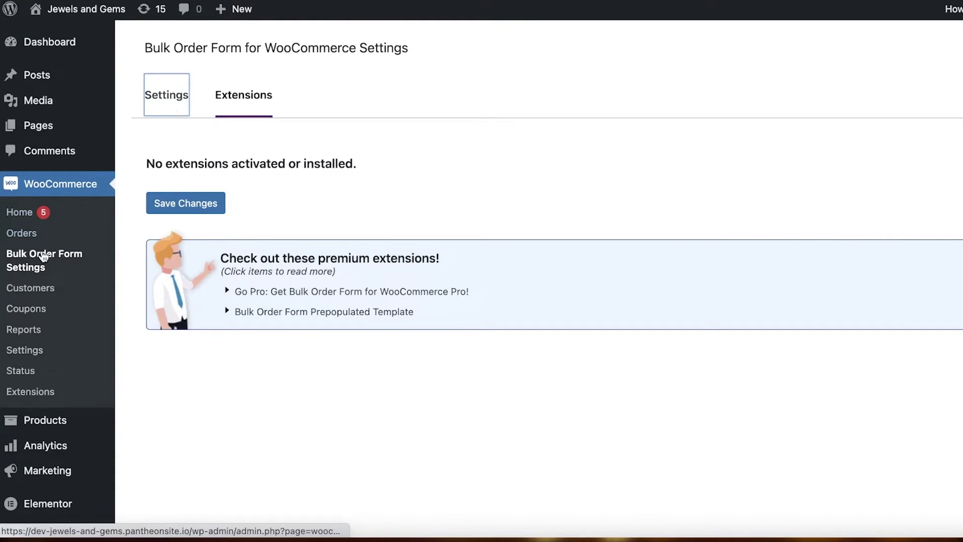
scroll(591, 220, down, 4)
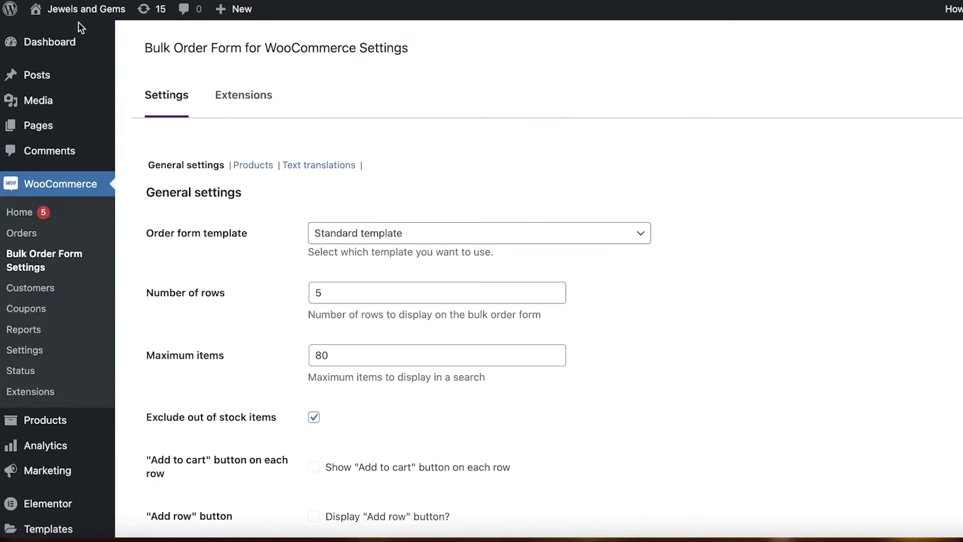
Visit the store front and scroll through the Emerald Ring product page.
mouse_move(71, 13)
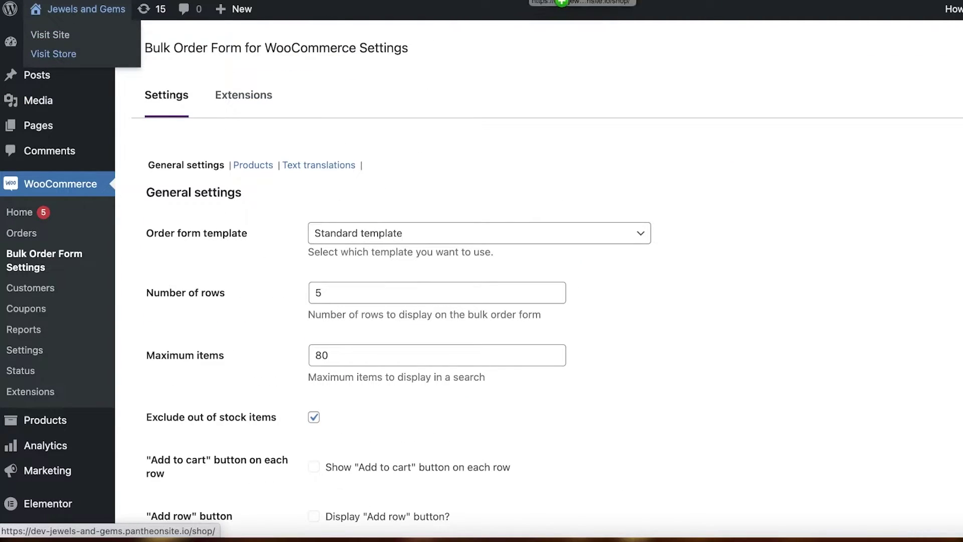
click(68, 53)
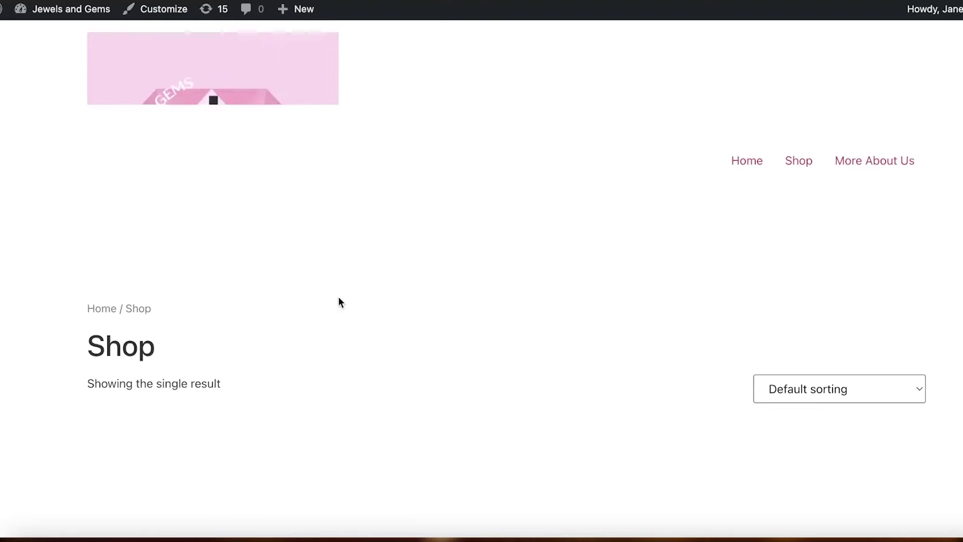
scroll(185, 290, down, 5)
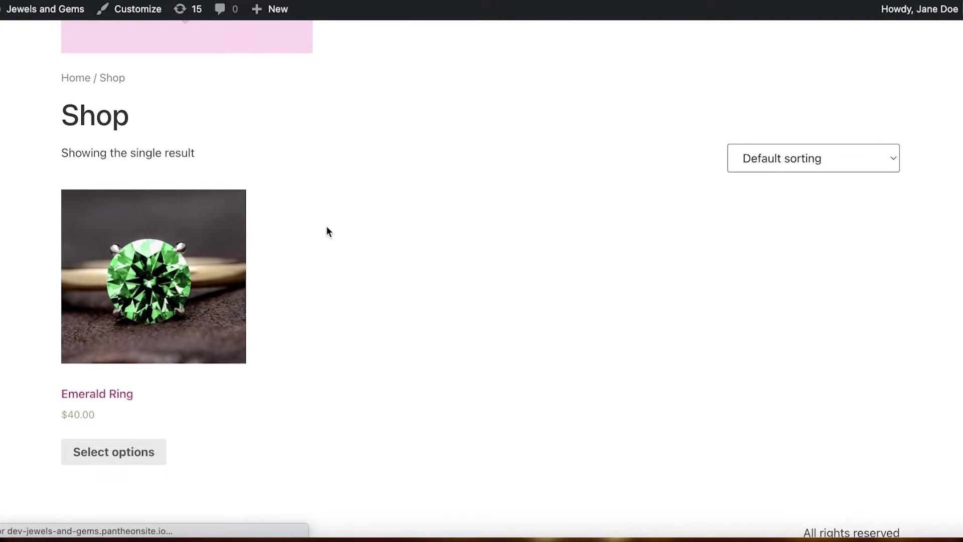
scroll(333, 241, down, 8)
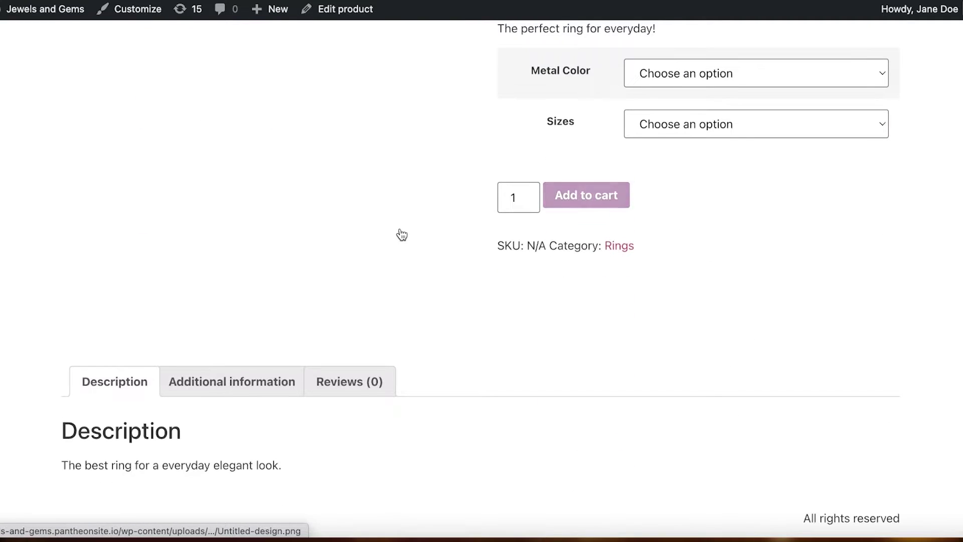
scroll(799, 248, up, 8)
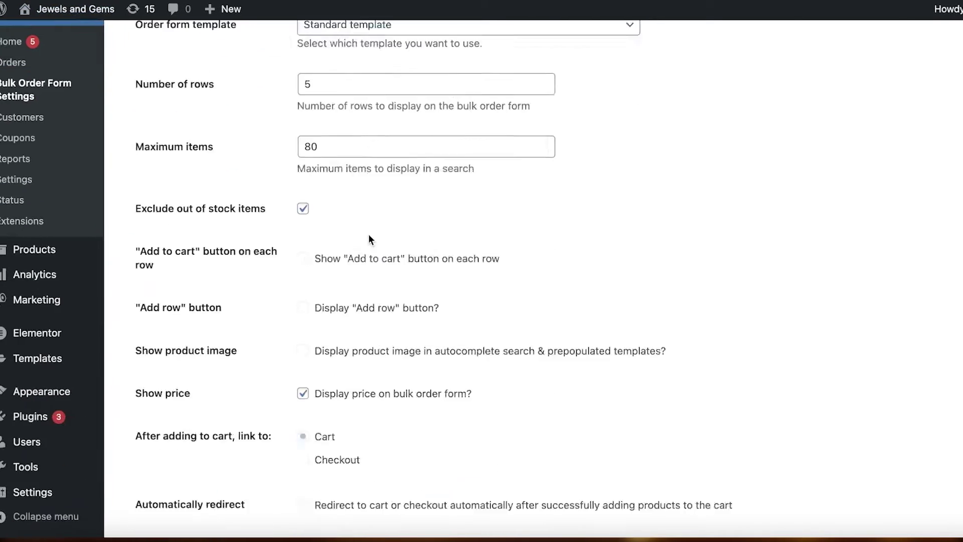
Scroll through the General settings showing Standard template, 5 rows and Maximum items 80.
scroll(376, 237, down, 6)
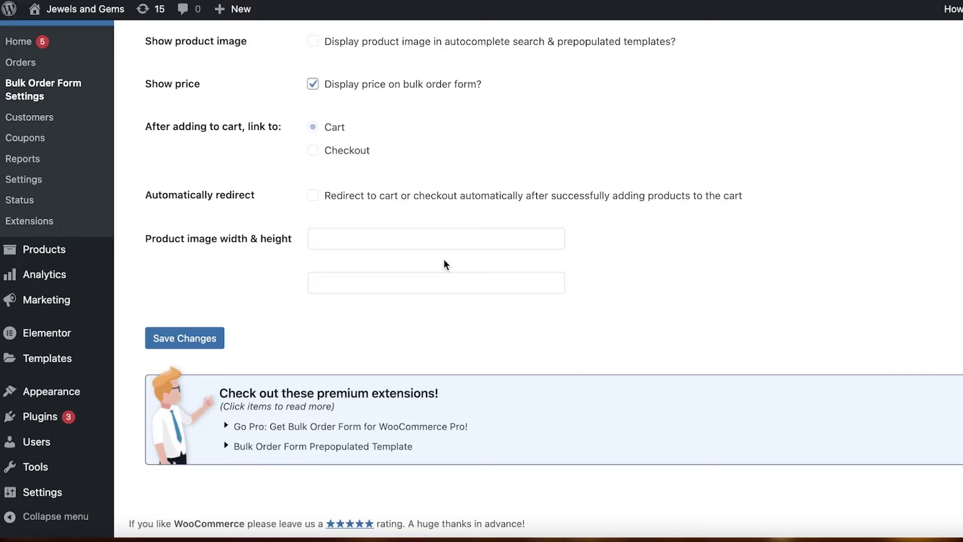
scroll(441, 258, up, 9)
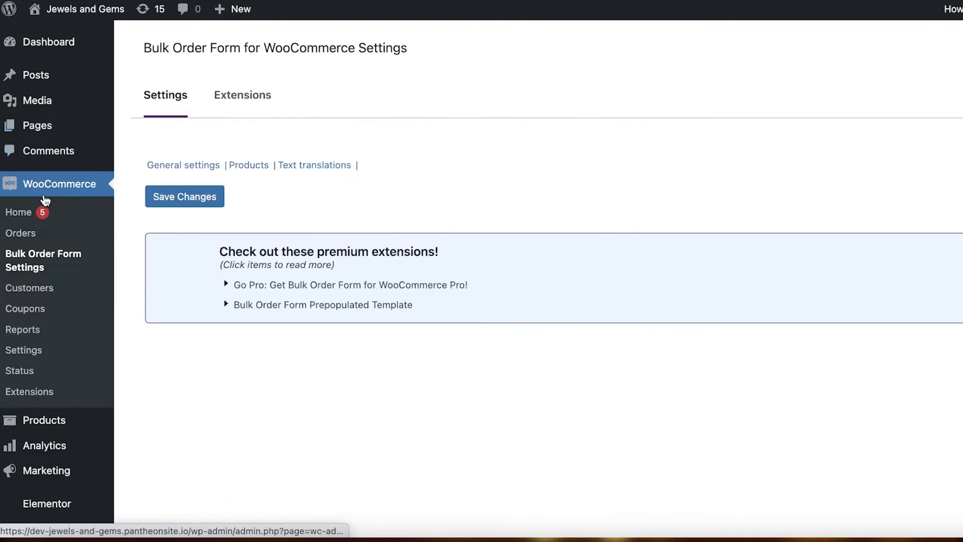
scroll(59, 382, down, 3)
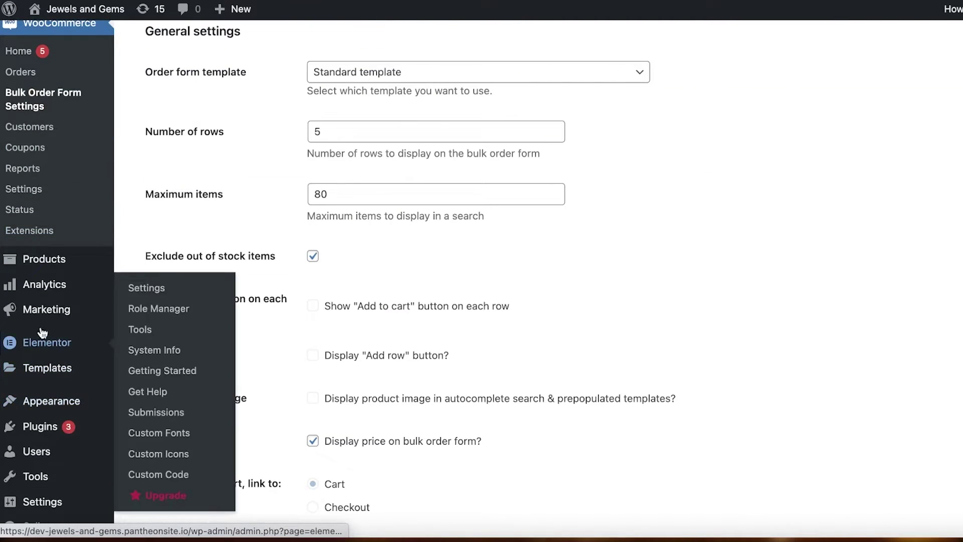
Glance over the All Products list, then start a new blank page under Pages.
click(41, 262)
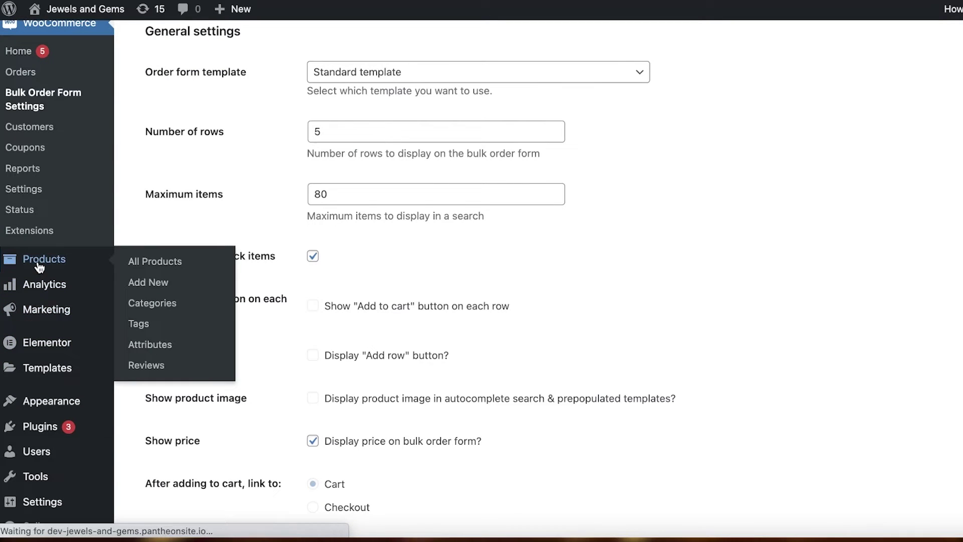
scroll(21, 361, down, 3)
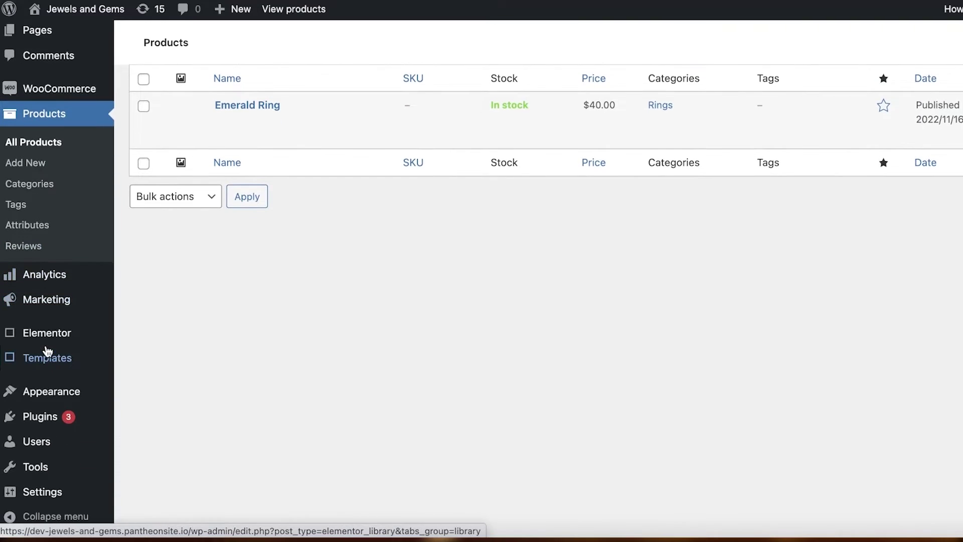
scroll(20, 171, up, 3)
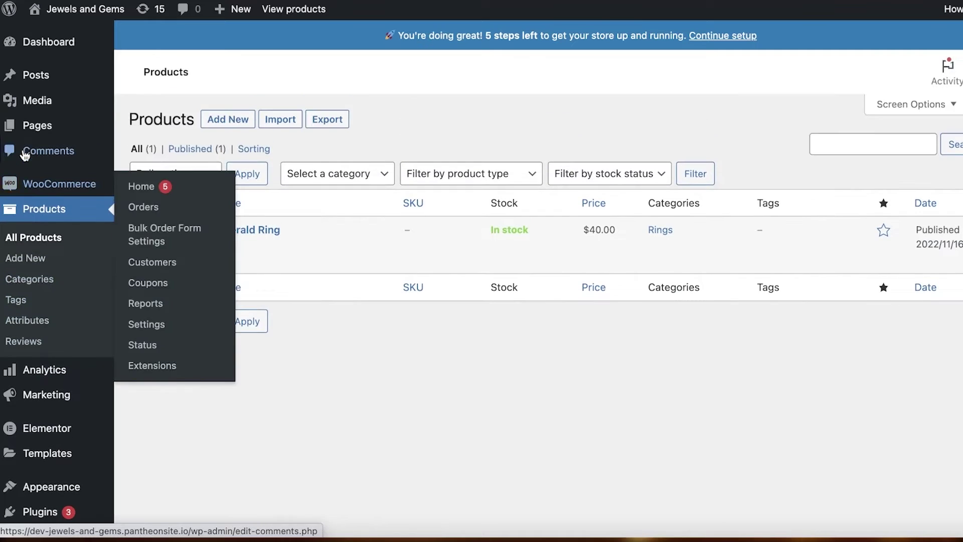
click(26, 120)
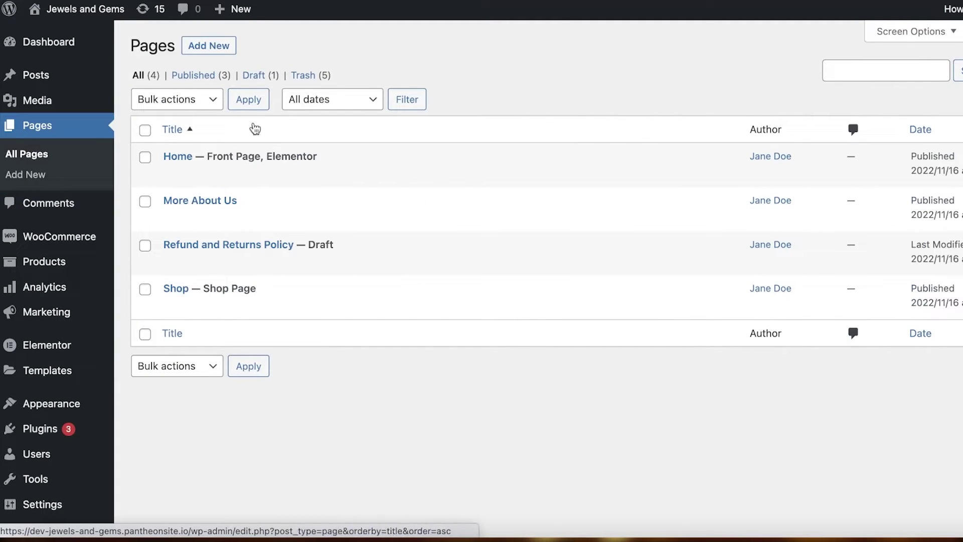
click(223, 47)
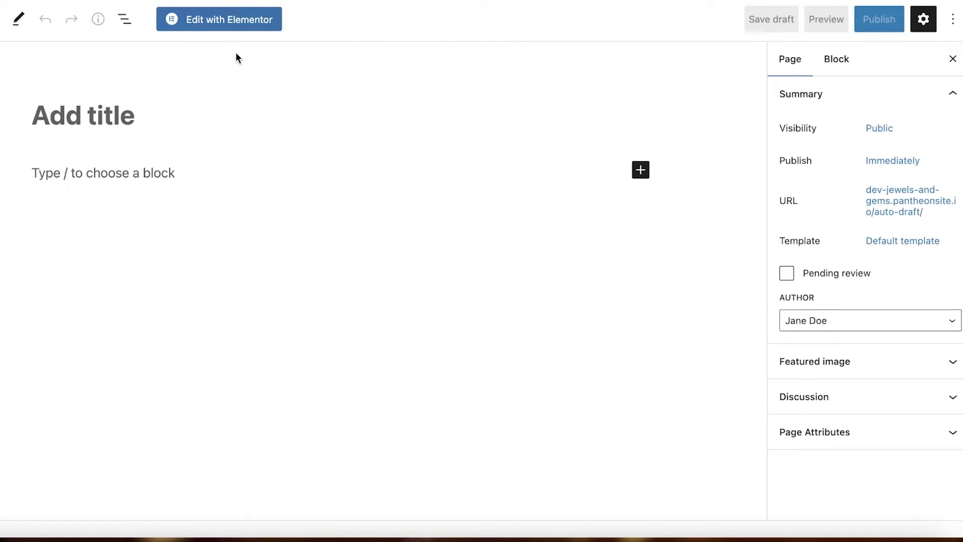
Open the Elementor #35 page in Elementor and add an empty single-column section.
click(251, 24)
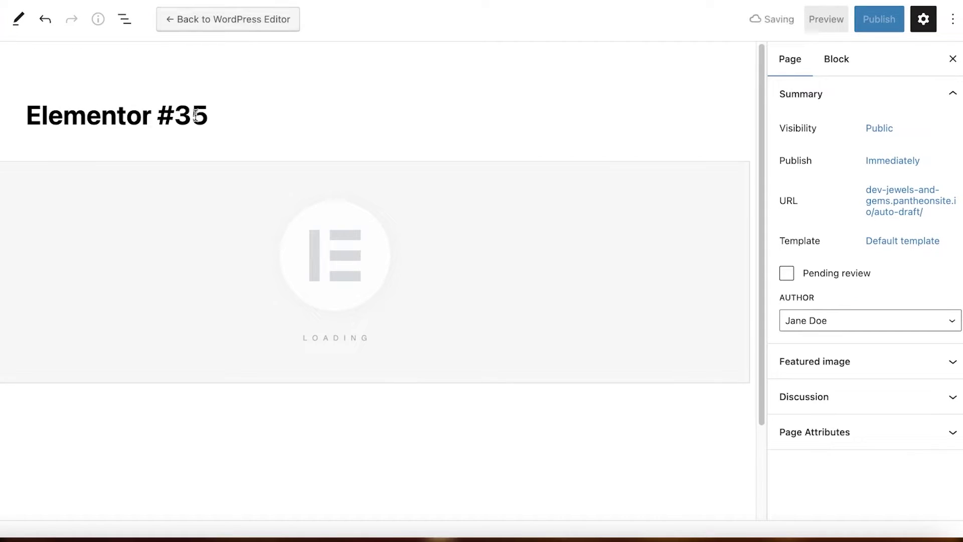
triple_click(109, 112)
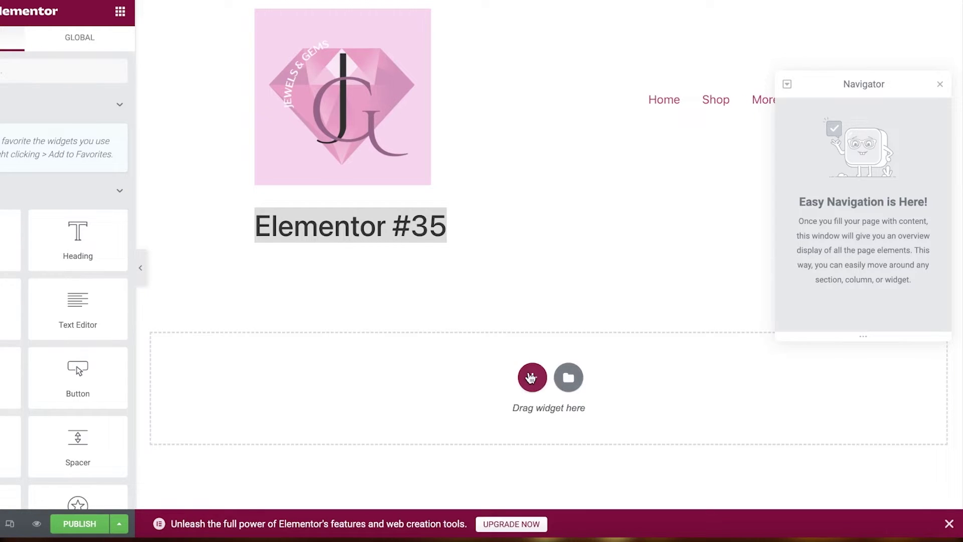
click(531, 378)
scroll(527, 371, down, 1)
click(338, 339)
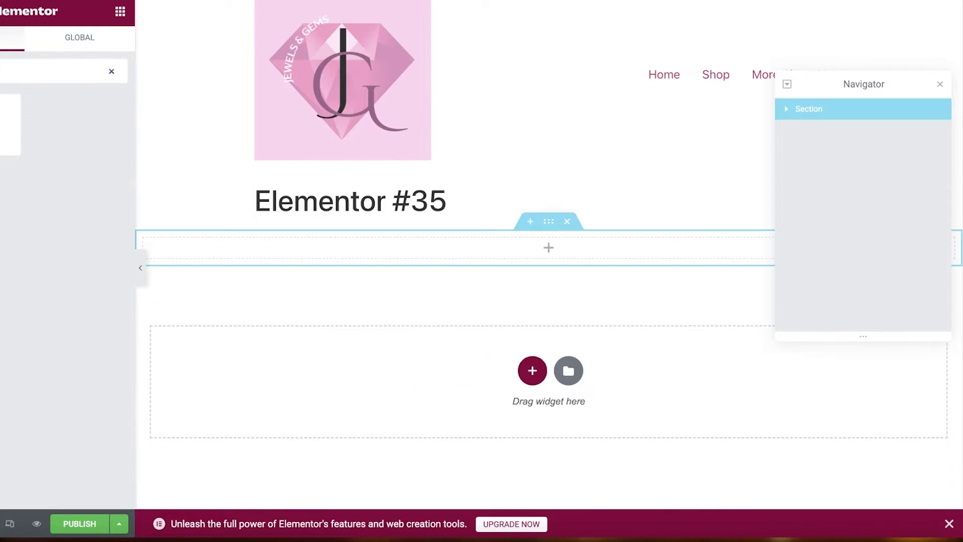
Exit the Elementor editor and confirm leaving, returning to the Pages list.
click(120, 11)
click(25, 296)
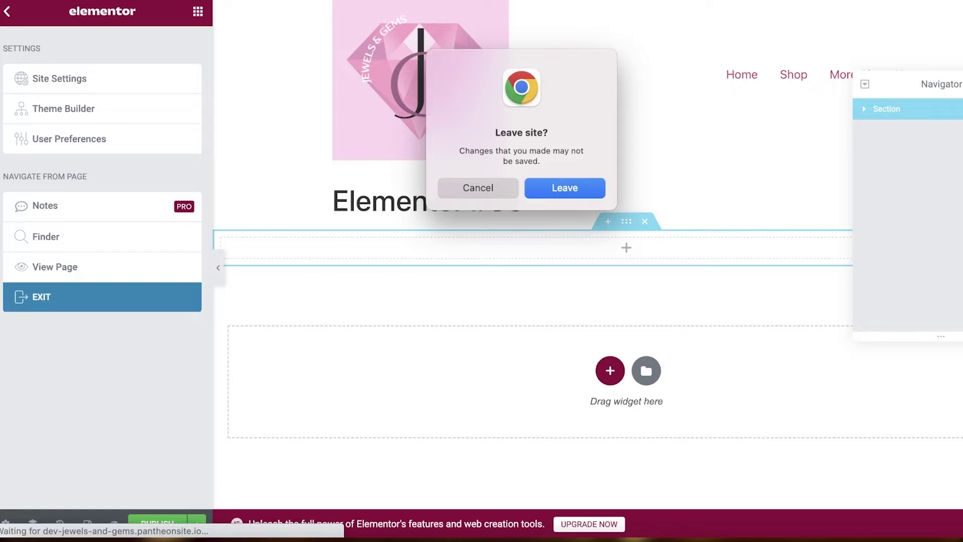
click(563, 191)
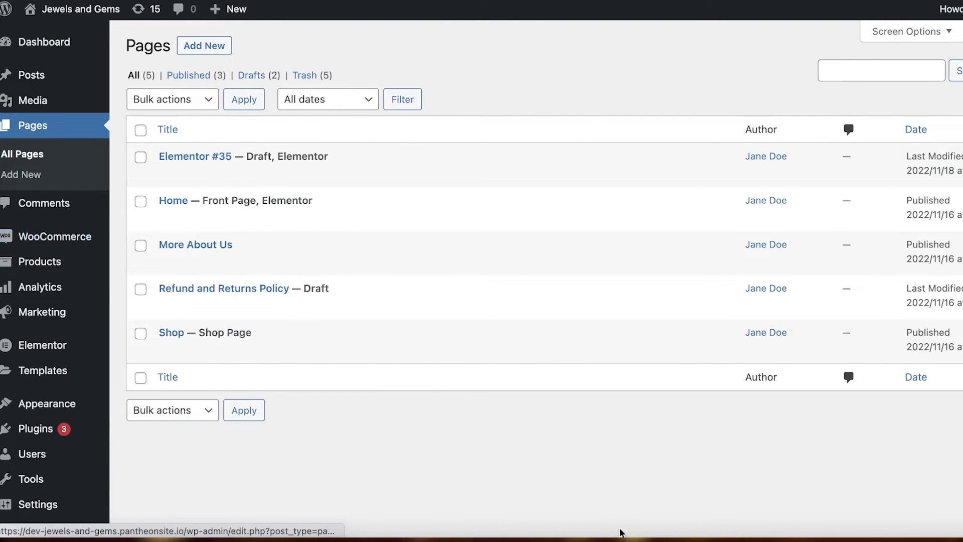
Reopen Bulk Order Form Settings and save them unchanged, keeping Standard template and 5 rows.
mouse_move(56, 244)
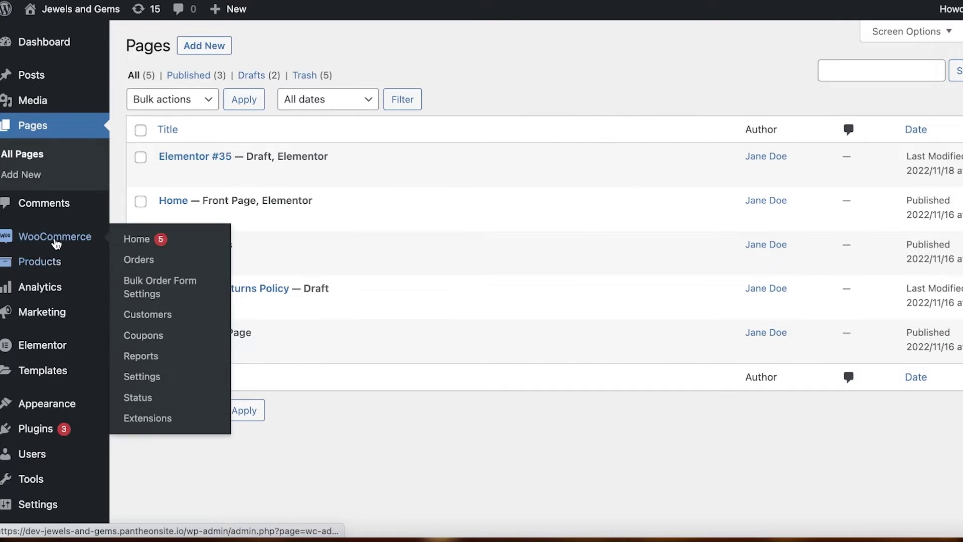
click(161, 281)
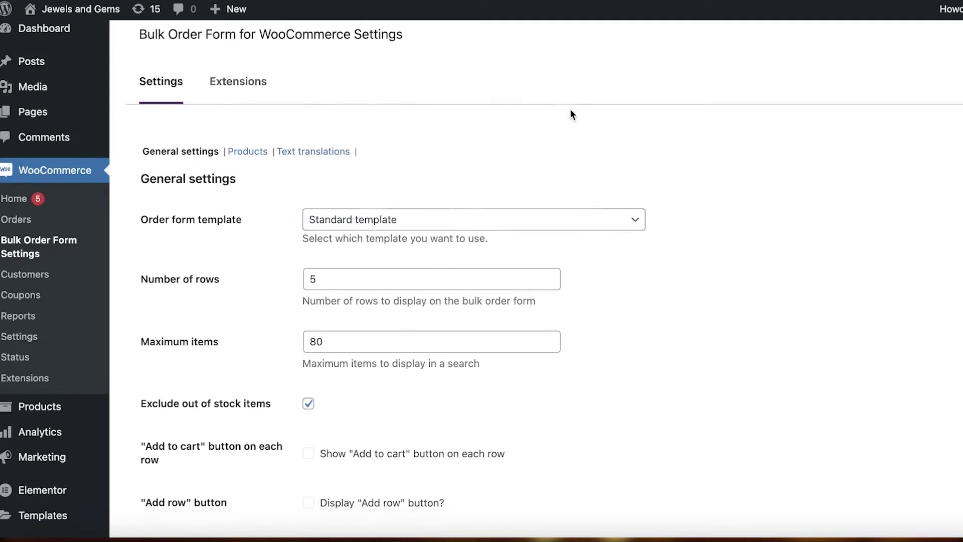
scroll(567, 118, up, 1)
scroll(353, 292, down, 10)
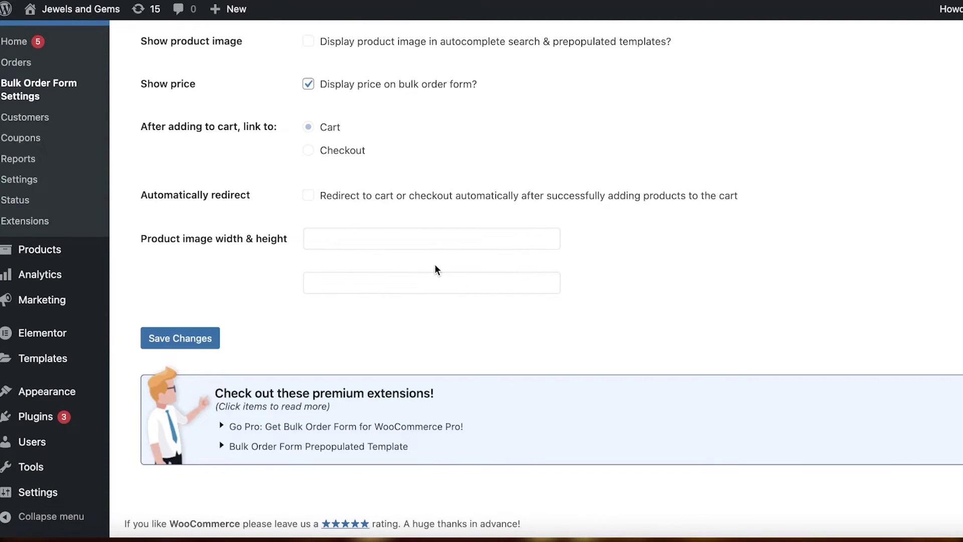
scroll(339, 198, up, 1)
scroll(338, 199, down, 1)
click(338, 245)
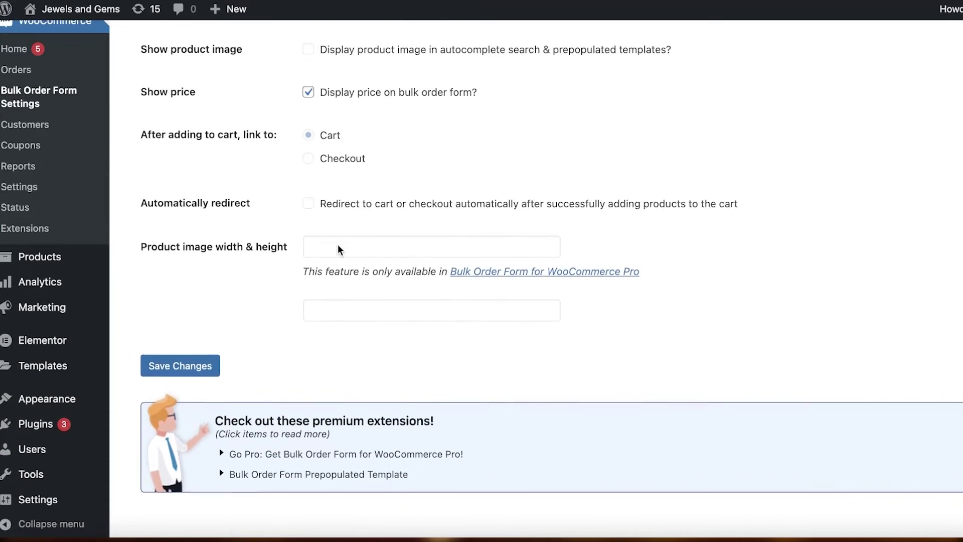
scroll(645, 290, up, 3)
scroll(693, 296, down, 4)
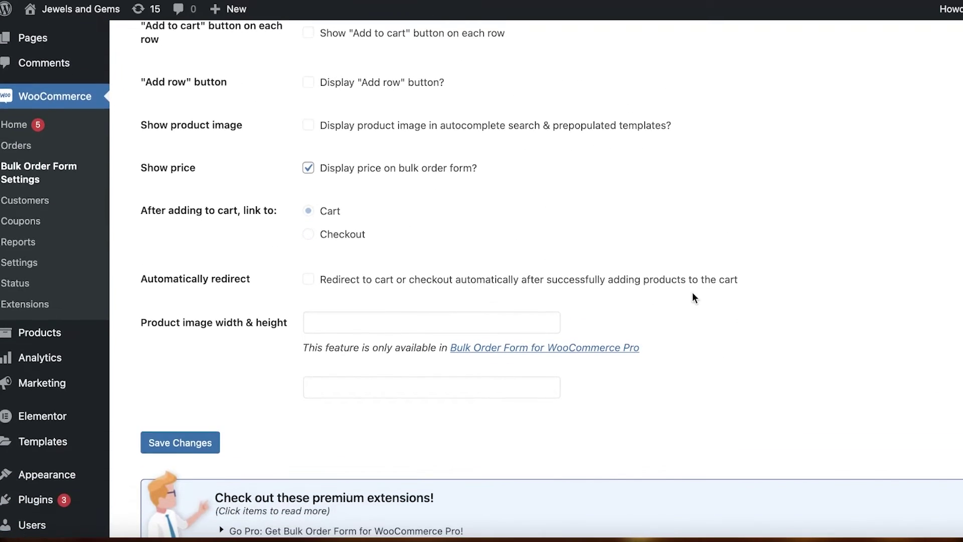
click(183, 340)
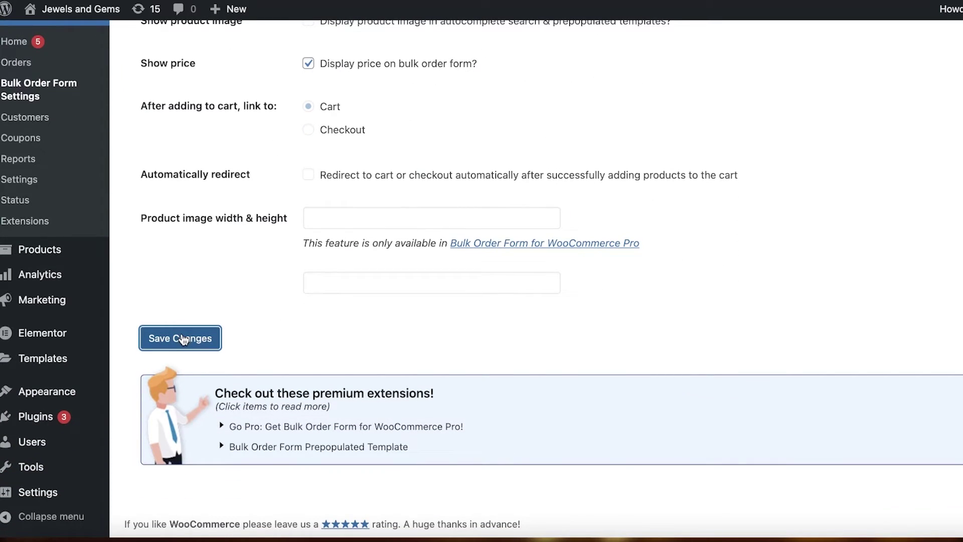
Change the Order form template dropdown to Variation template and save the changes.
scroll(323, 103, down, 1)
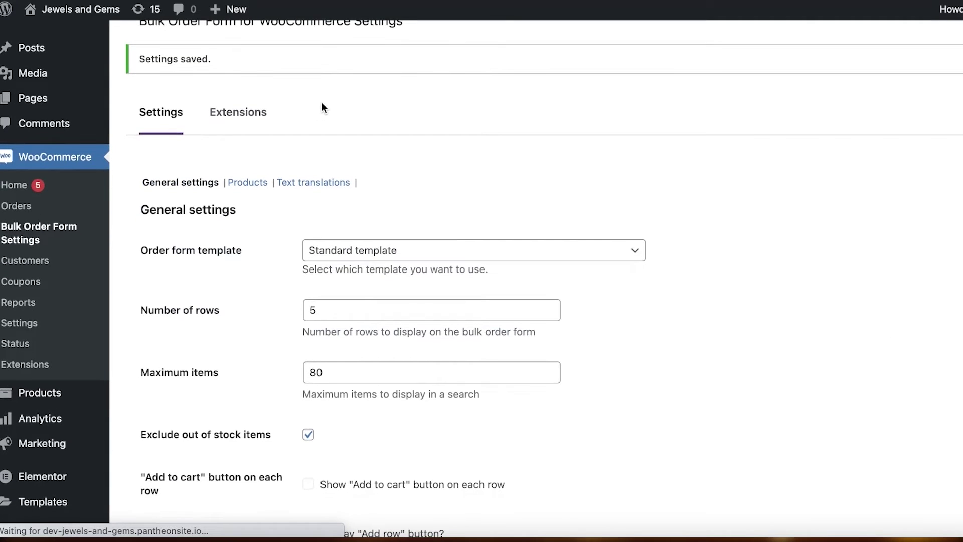
click(381, 250)
click(379, 300)
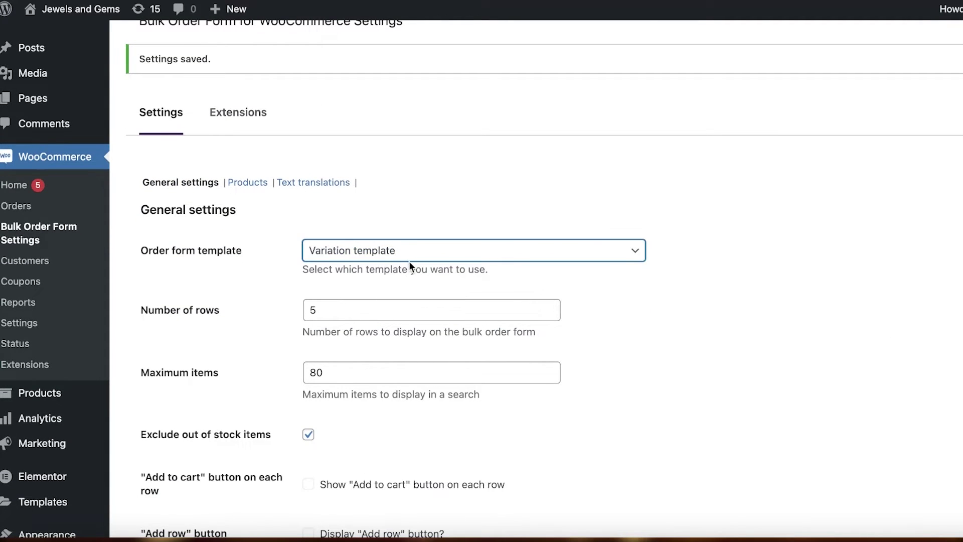
scroll(409, 261, down, 10)
click(215, 403)
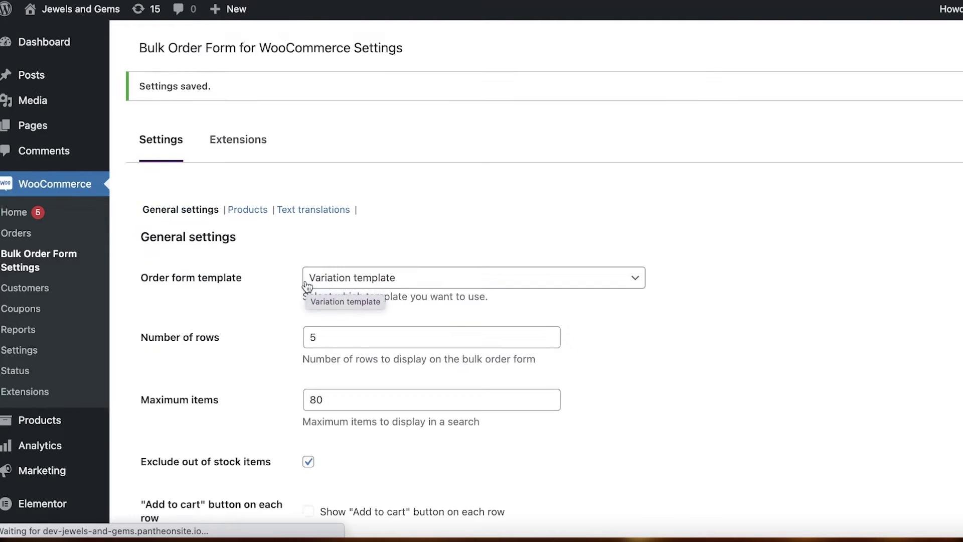
scroll(306, 234, down, 4)
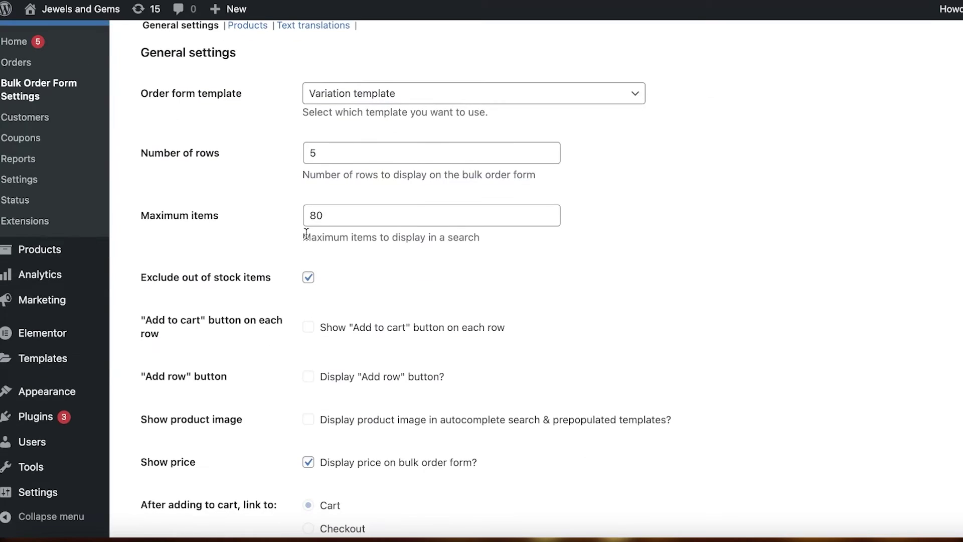
scroll(385, 237, down, 8)
scroll(325, 221, up, 15)
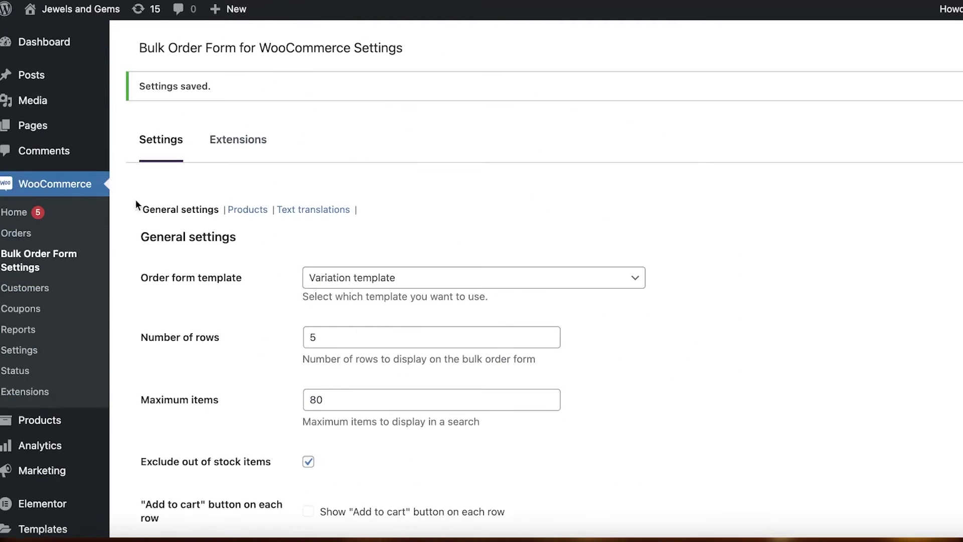